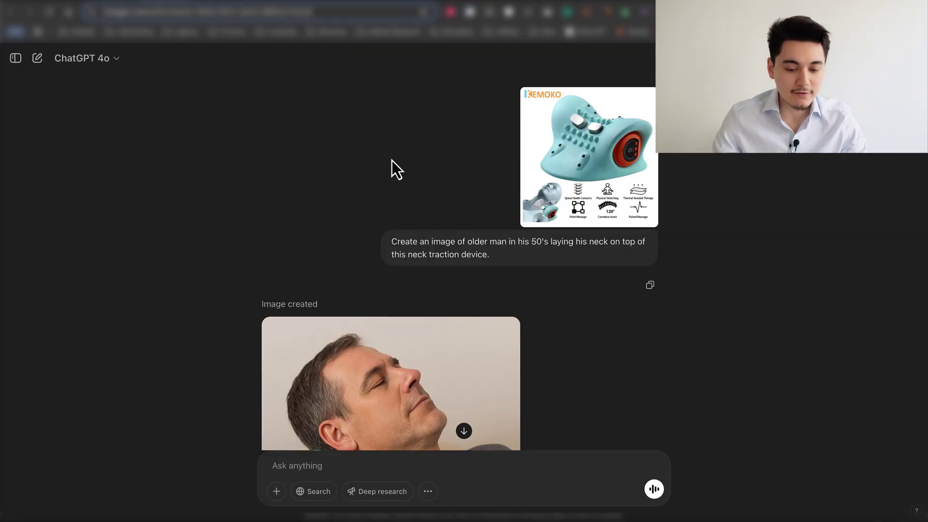
Scroll the ChatGPT chat down to the generated 'It's Hair Perfume. But Better.' model ad
scroll(384, 176, "down", 3)
scroll(250, 213, "down", 2)
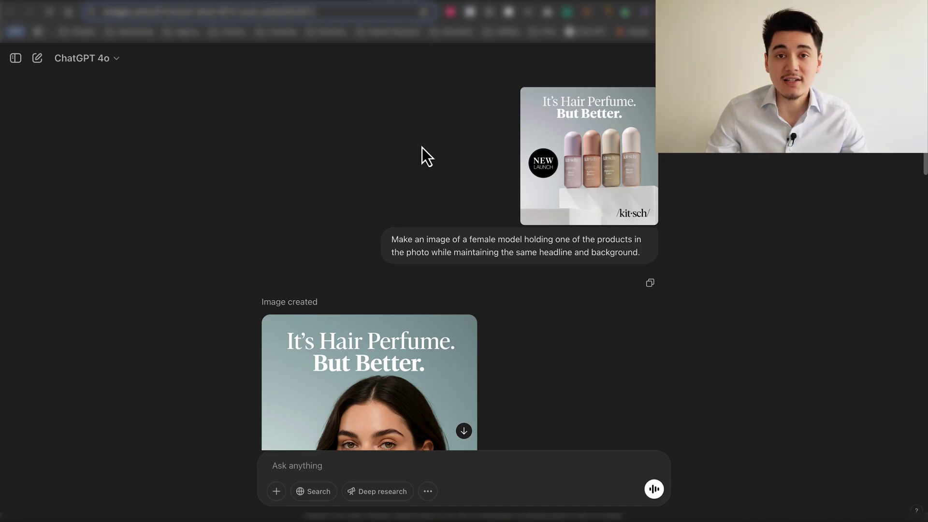
Preview the kitsch hair perfume reference, highlight the prompt's model description, then enlarge the generated model image
left_click(549, 145)
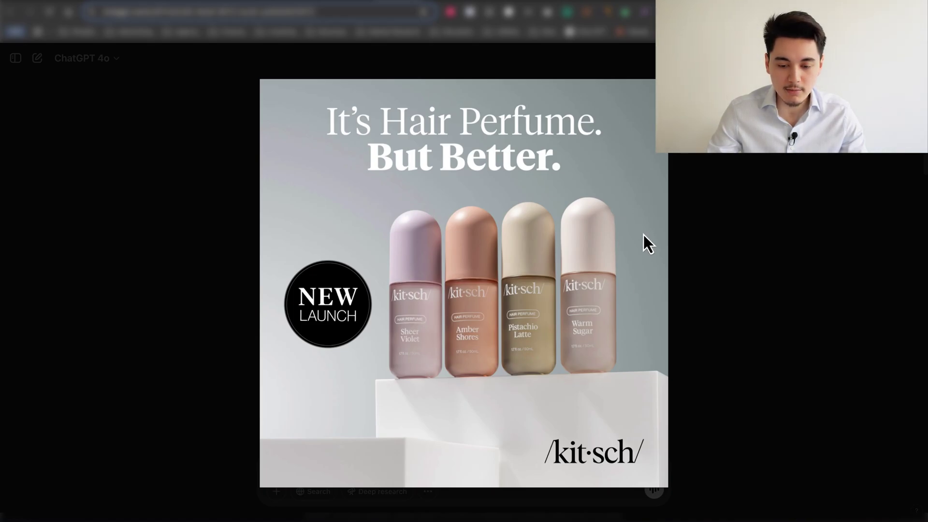
key("Escape")
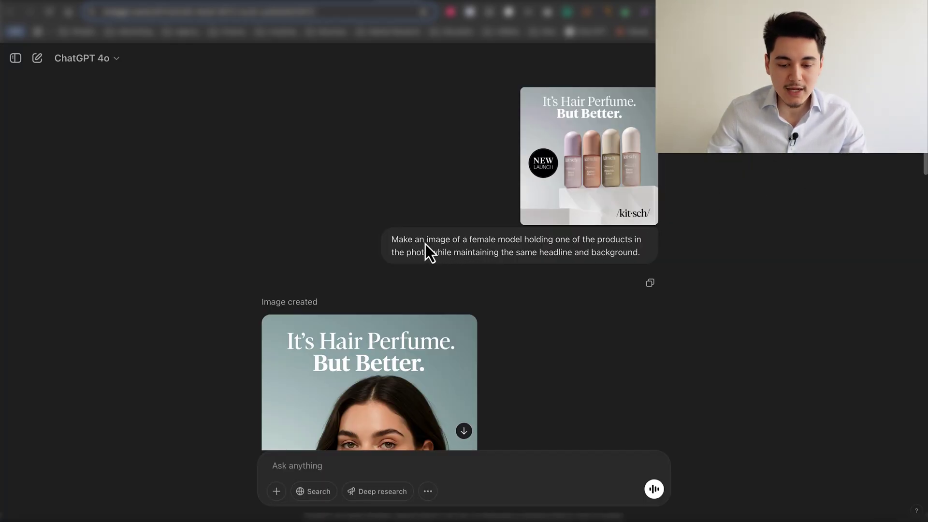
left_click_drag(425, 244, 593, 244)
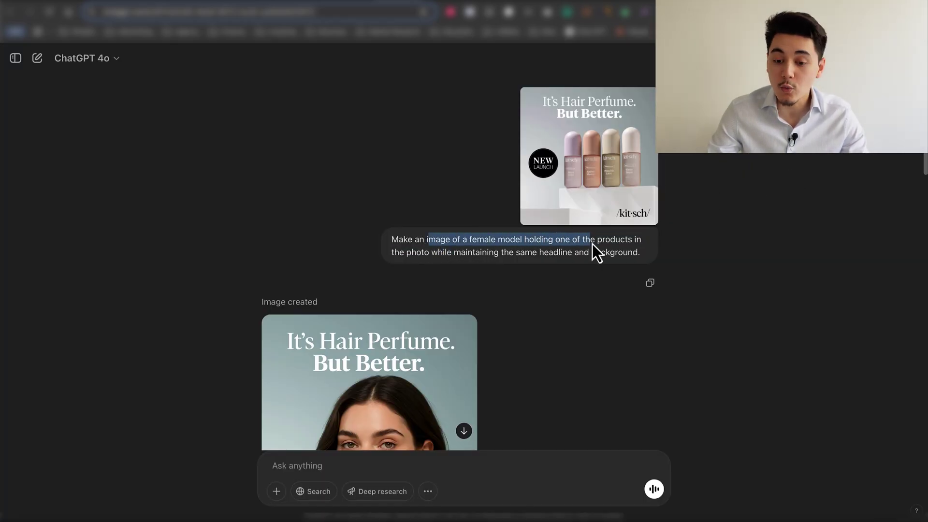
left_click(592, 244)
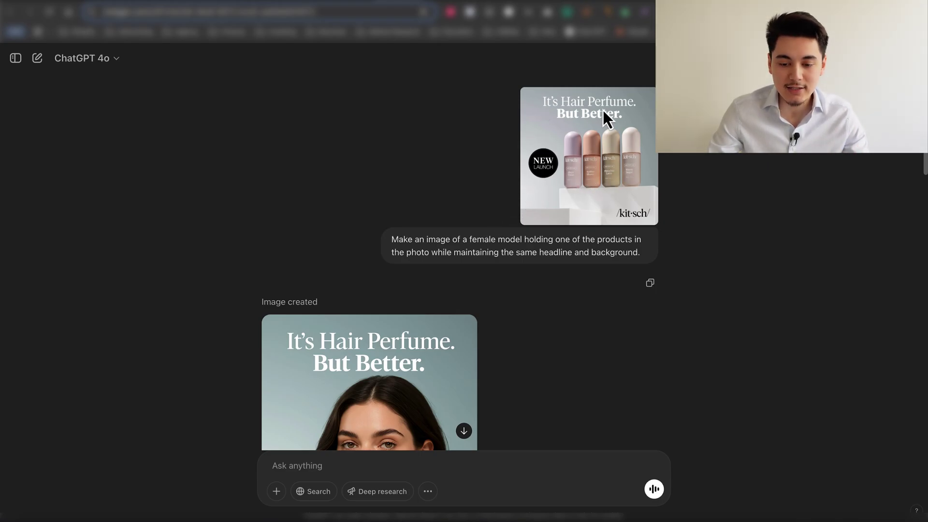
scroll(451, 231, "down", 5)
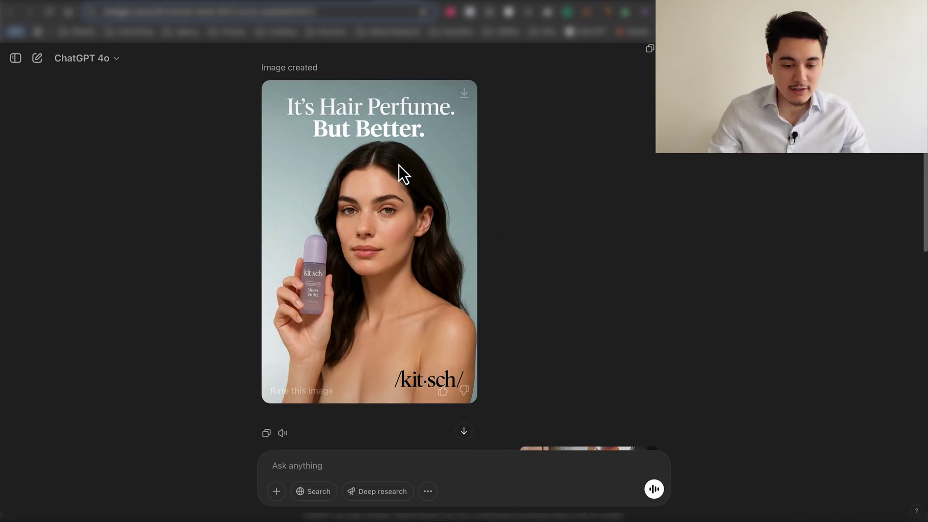
left_click(375, 181)
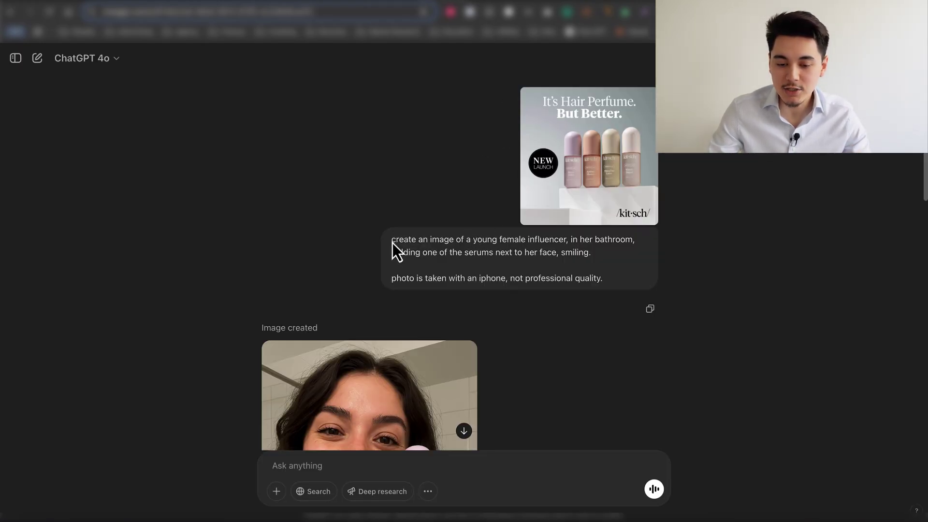
Highlight the influencer-in-bathroom and low-quality iPhone photo lines, then scroll through the selfie and serum-on-cheek images
left_click_drag(392, 243, 572, 241)
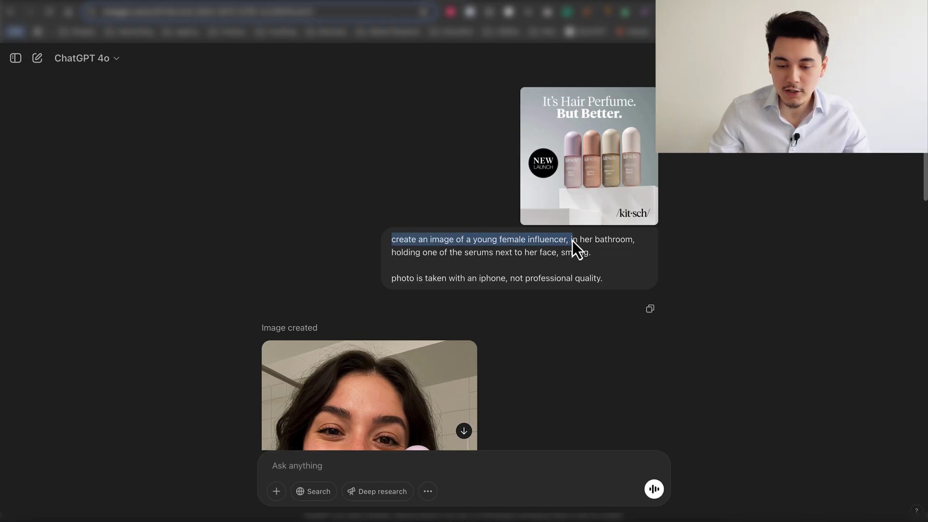
left_click(627, 243)
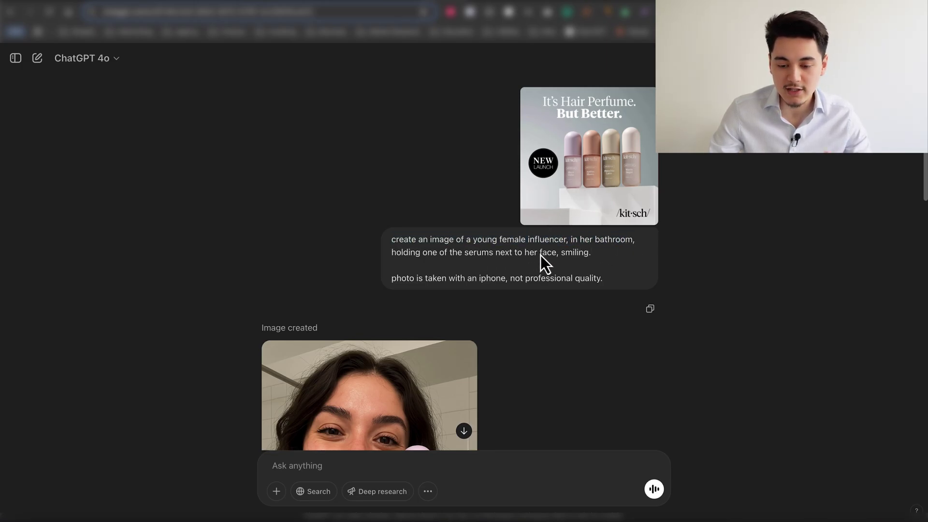
left_click_drag(396, 281, 543, 279)
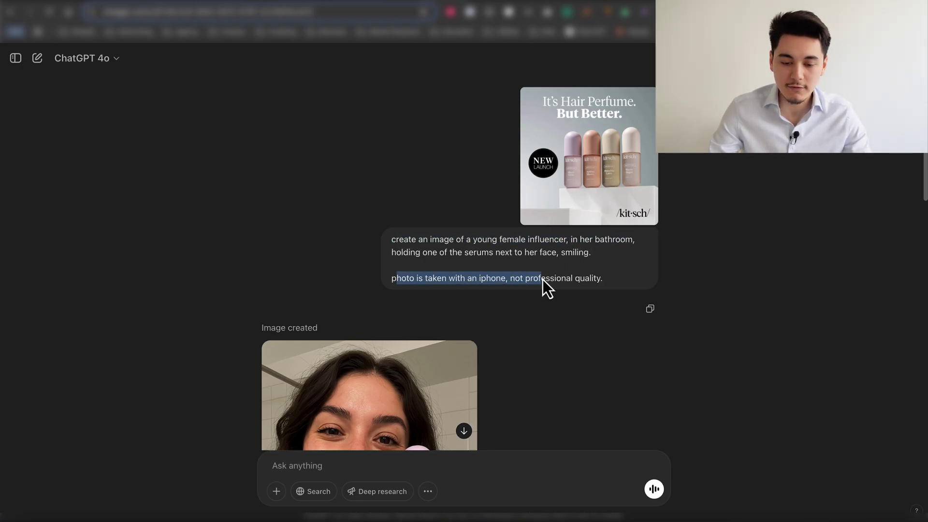
left_click(543, 280)
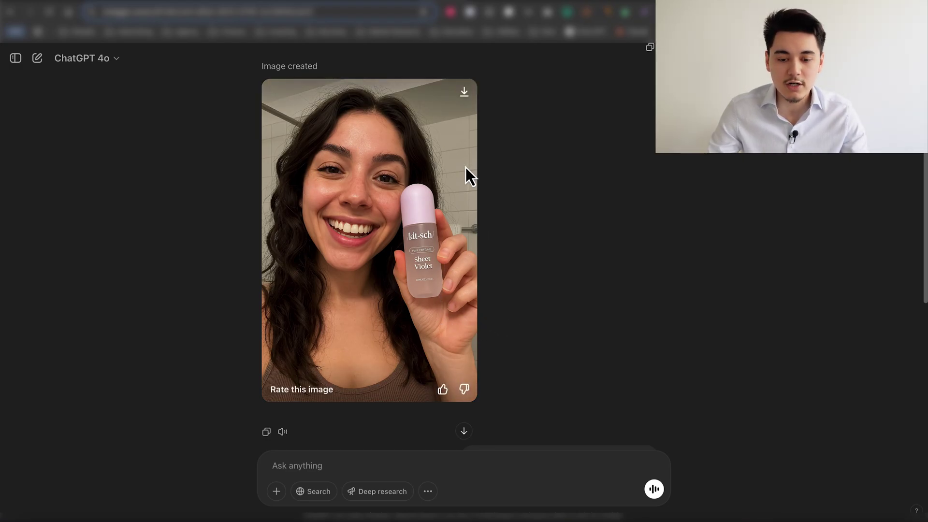
scroll(555, 343, "down", 2)
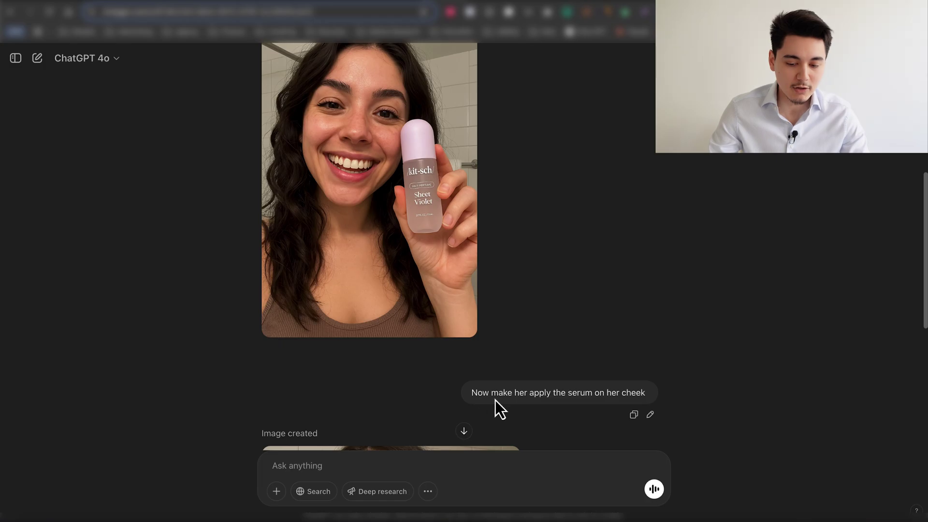
scroll(493, 249, "down", 8)
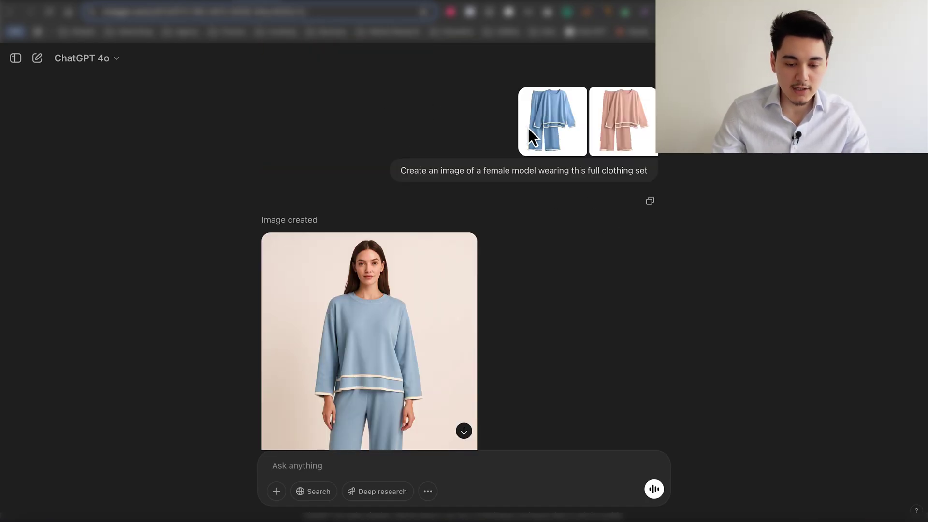
Preview the blue clothing reference full size and highlight the side angle view prompt
scroll(491, 263, "down", 5)
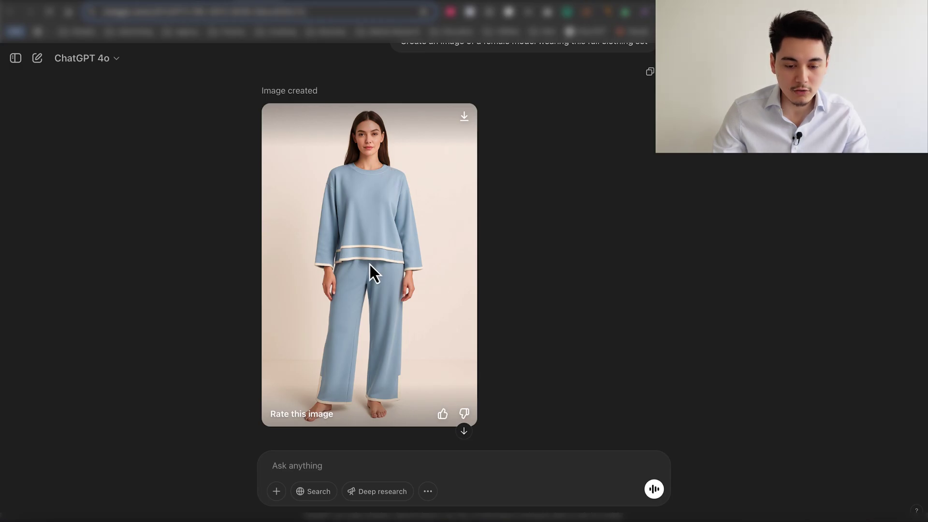
scroll(373, 269, "up", 5)
left_click(522, 151)
left_click(710, 271)
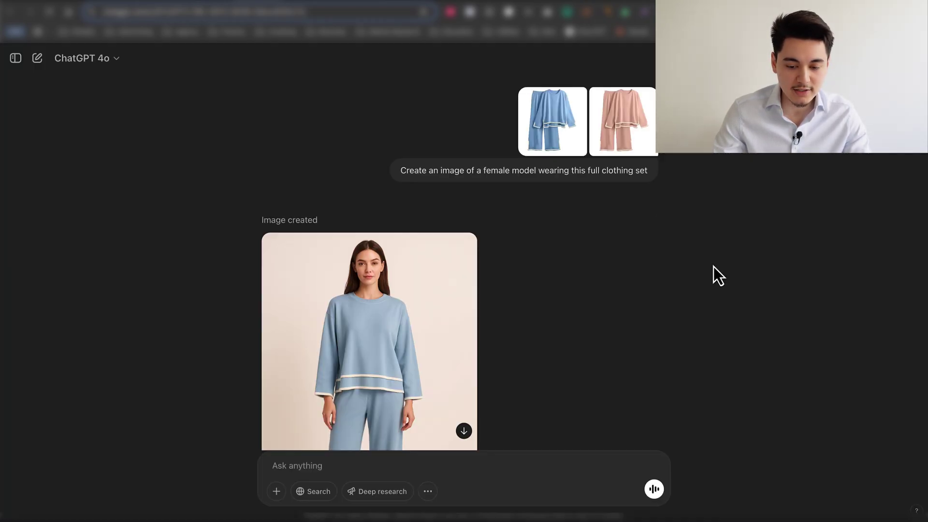
scroll(532, 194, "down", 3)
scroll(483, 290, "down", 3)
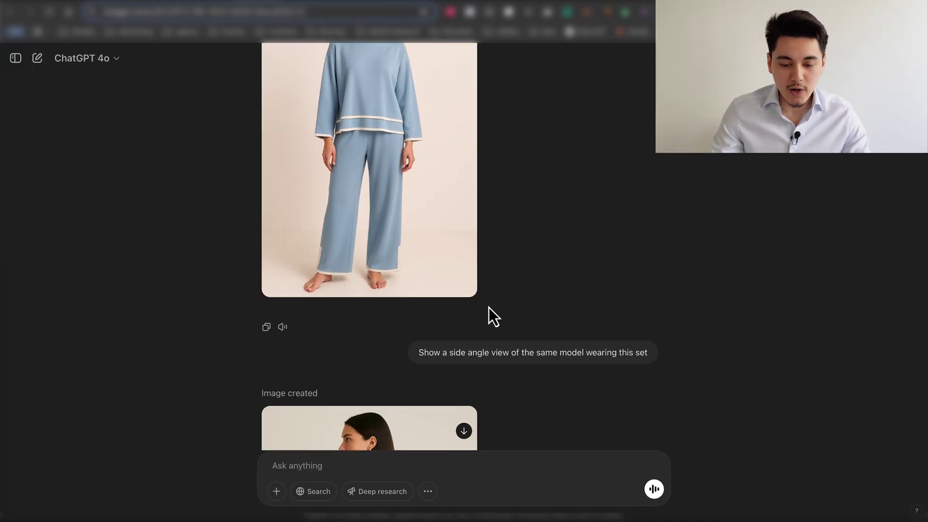
left_click_drag(420, 355, 608, 354)
left_click(607, 353)
Preview the pink and blue clothing references, then compare the front-view and side-view generated model images
scroll(535, 309, "up", 2)
scroll(544, 300, "down", 8)
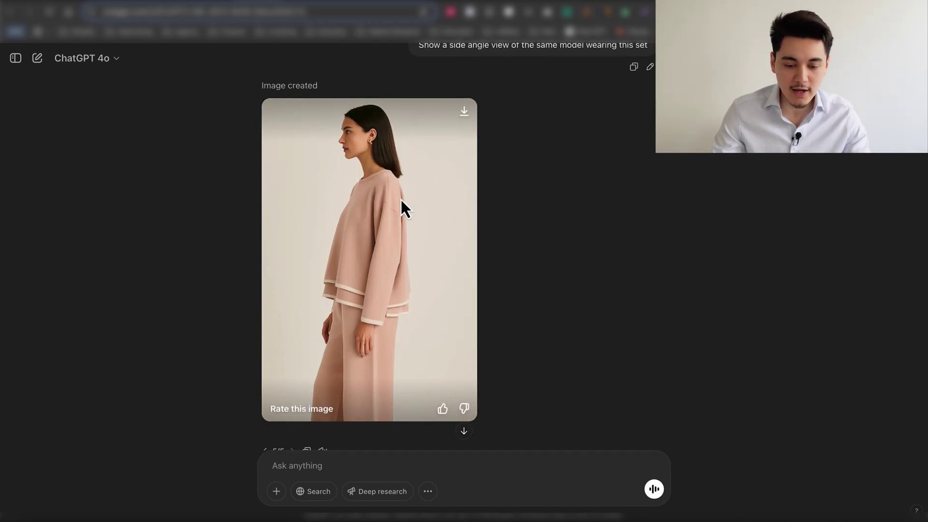
scroll(515, 321, "up", 10)
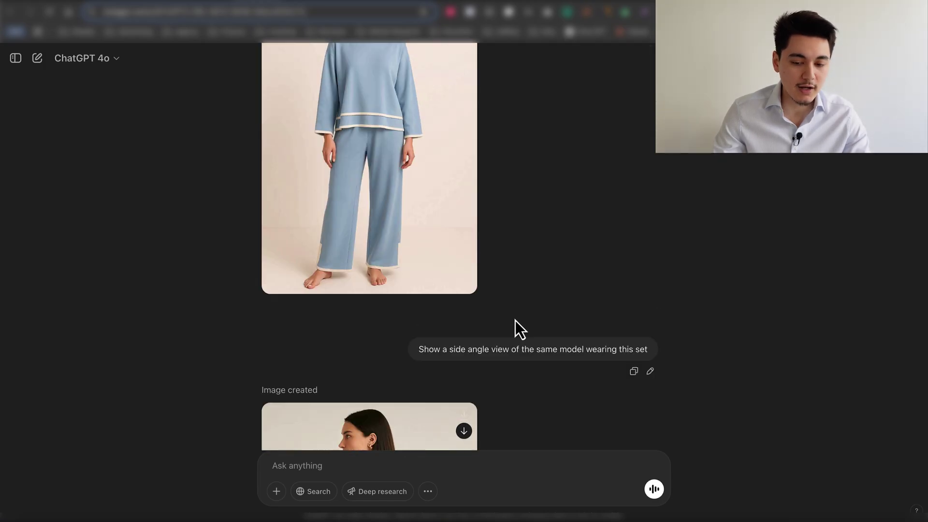
left_click(610, 121)
key("Escape")
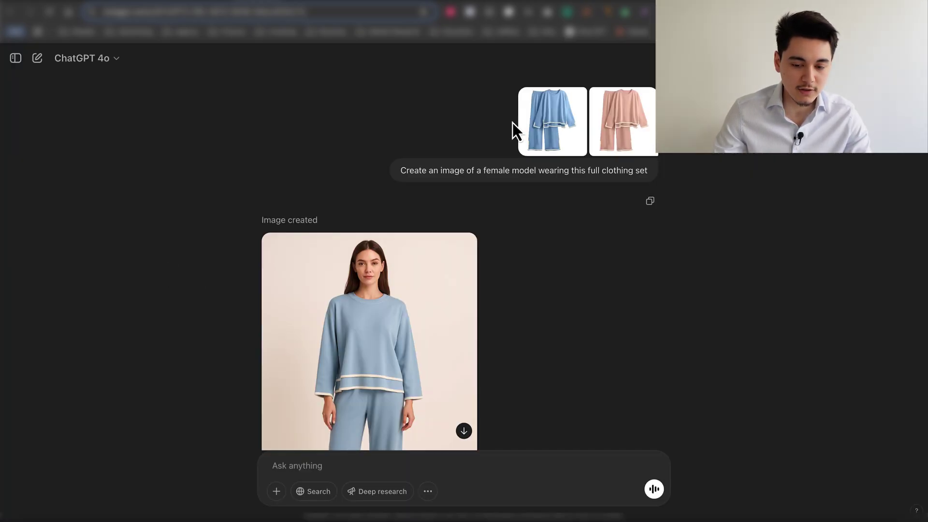
left_click(537, 124)
left_click(782, 192)
scroll(464, 290, "down", 10)
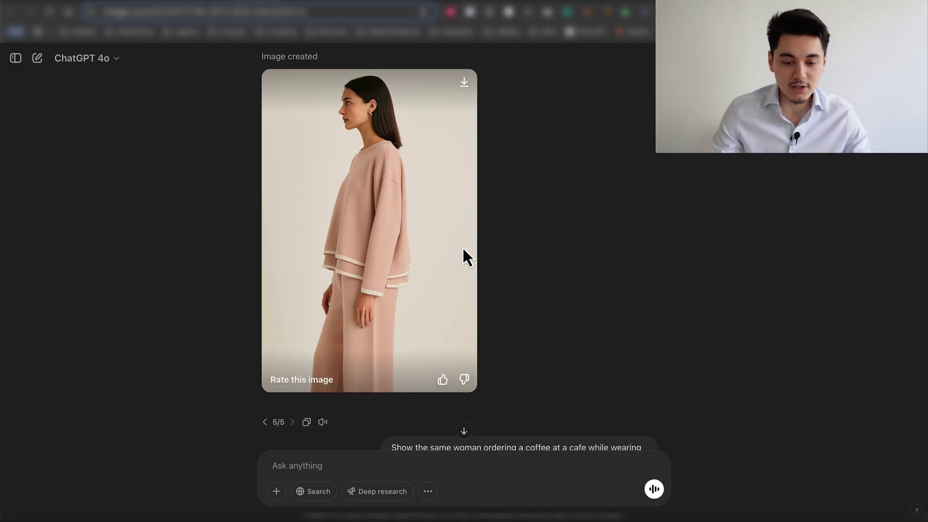
scroll(503, 268, "up", 12)
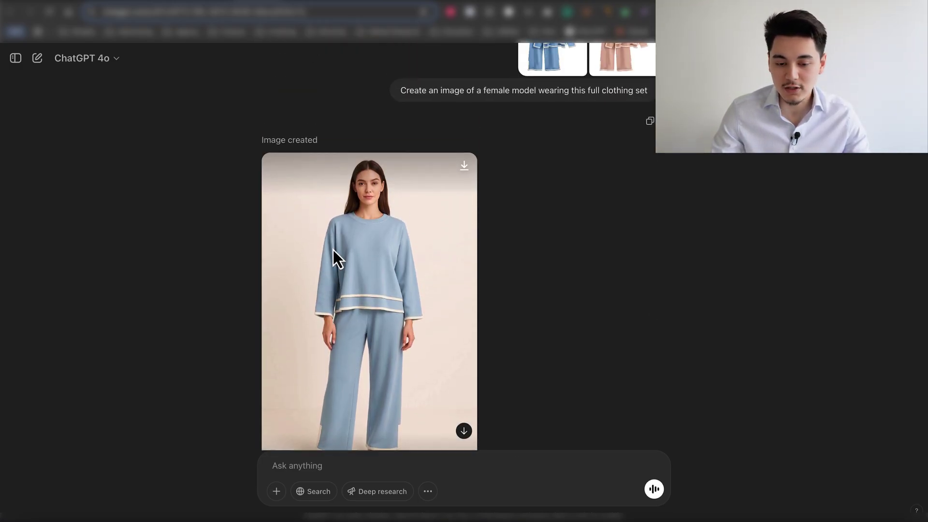
scroll(456, 223, "up", 1)
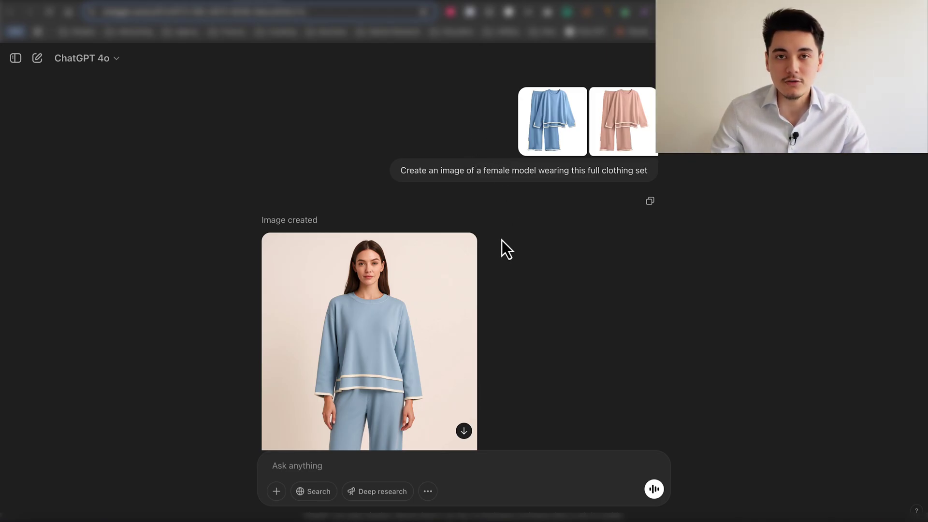
scroll(489, 234, "down", 10)
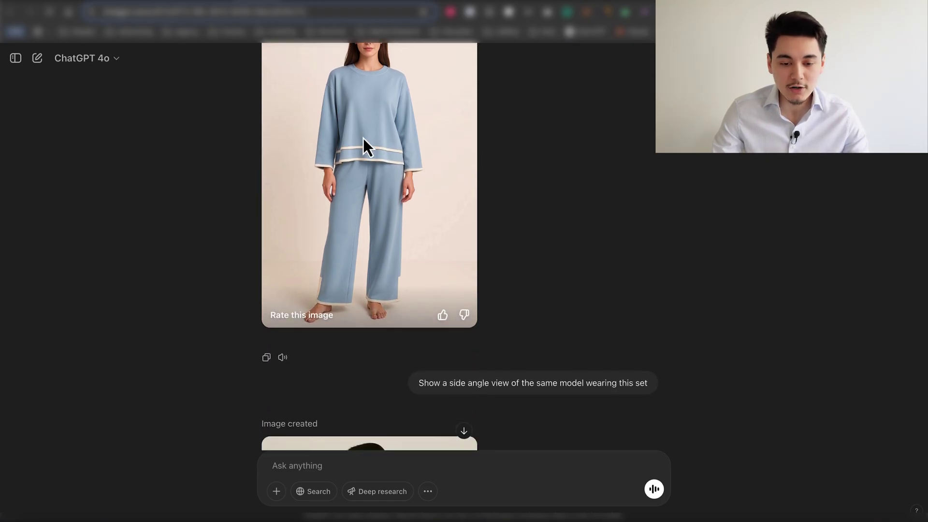
scroll(364, 236, "down", 2)
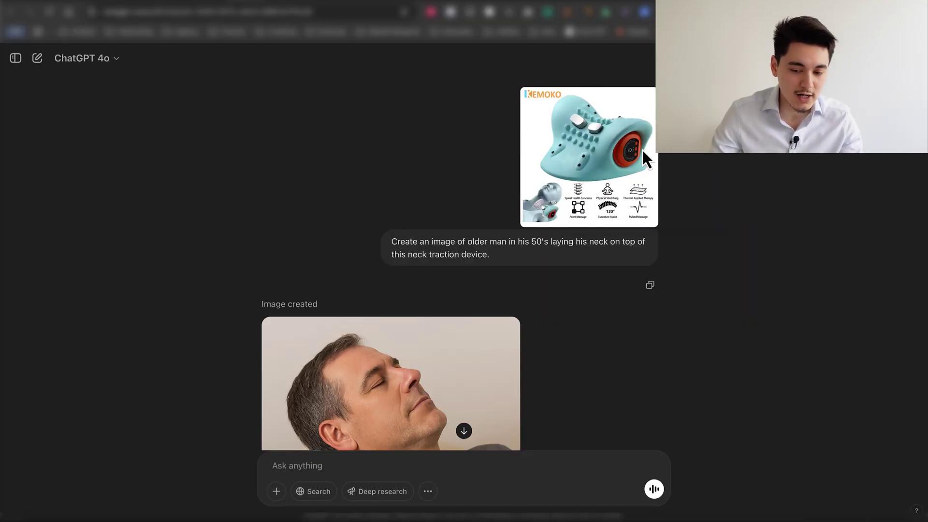
View the generated man in his 50s on the neck traction device, then switch to its AliExpress page
scroll(434, 211, "down", 4)
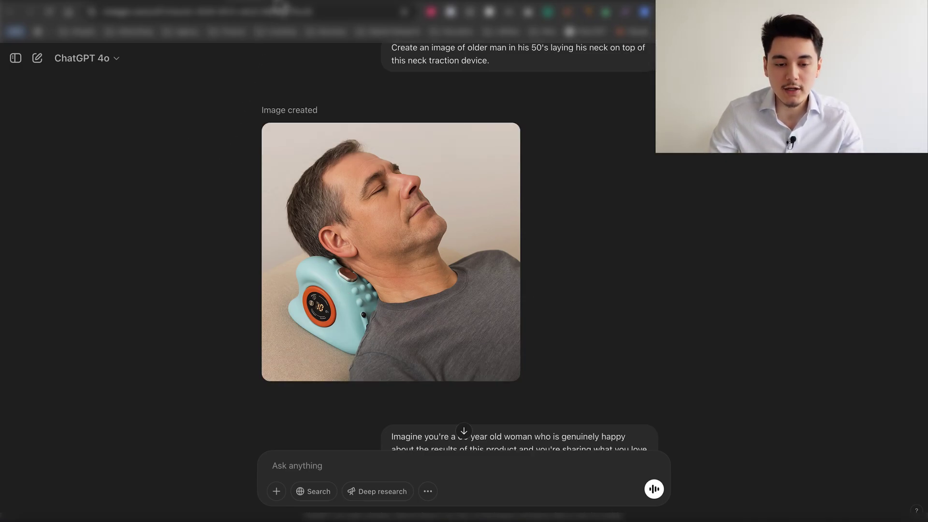
key("ctrl+Tab")
mouse_move(41, 169)
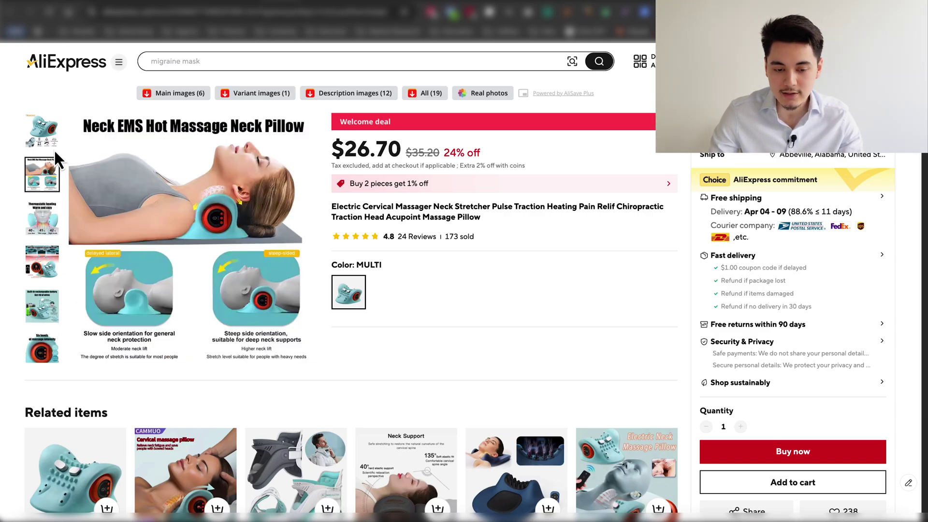
Return to the ChatGPT chat showing the 60-year-old woman testimonial prompt
key("ctrl+shift+Tab")
scroll(420, 315, "down", 2)
scroll(405, 320, "up", 2)
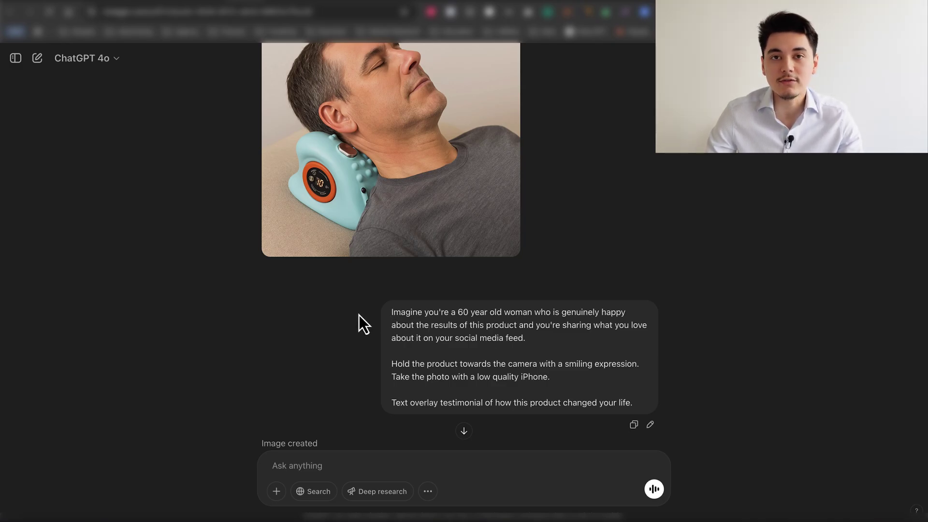
Scroll past the neck device testimonial image and unboxing prompt to the red-light wand 'skin looking 20' ad
scroll(240, 292, "down", 7)
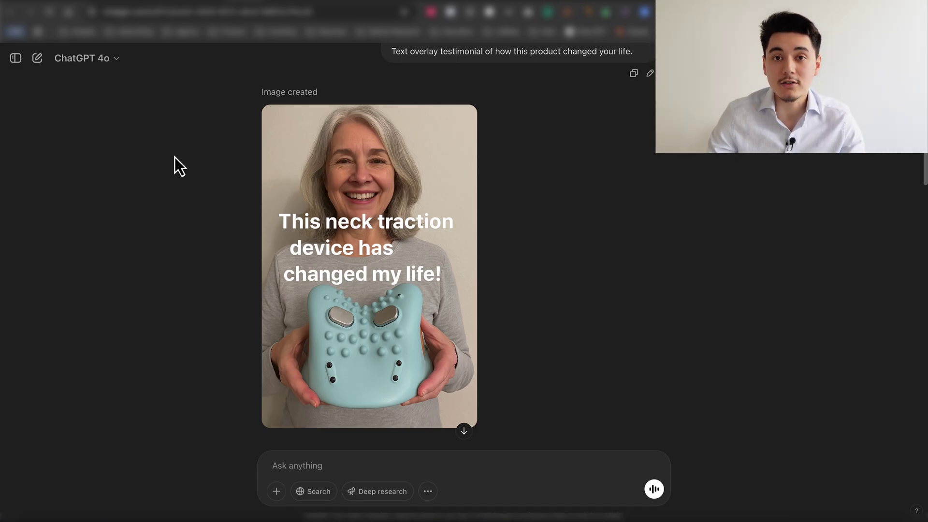
scroll(243, 346, "down", 3)
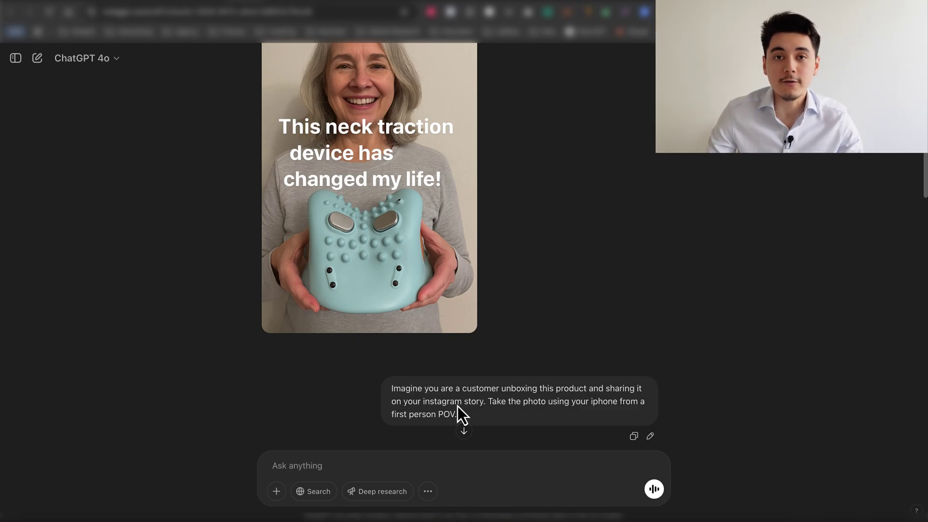
scroll(253, 292, "down", 6)
scroll(253, 292, "down", 2)
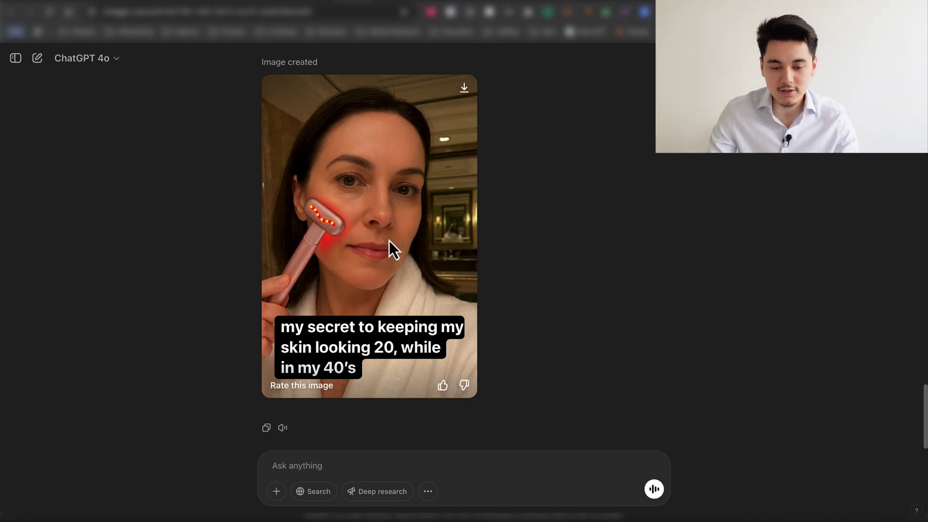
scroll(587, 145, "up", 8)
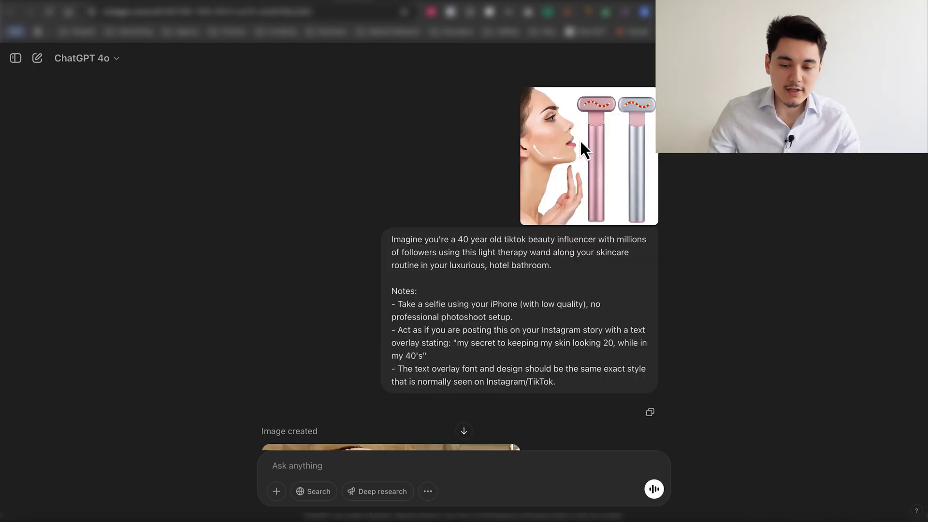
left_click(580, 140)
left_click(772, 306)
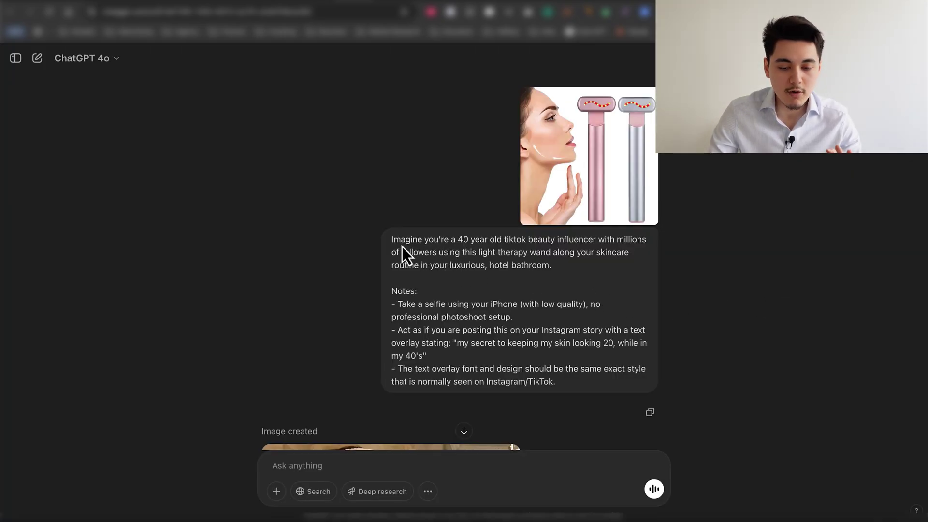
left_click_drag(462, 242, 613, 239)
left_click(614, 240)
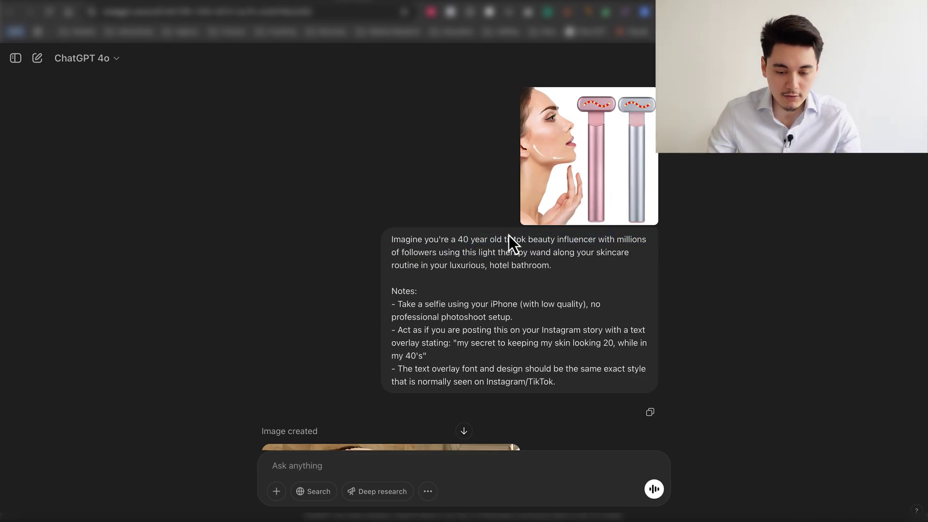
left_click_drag(393, 291, 572, 387)
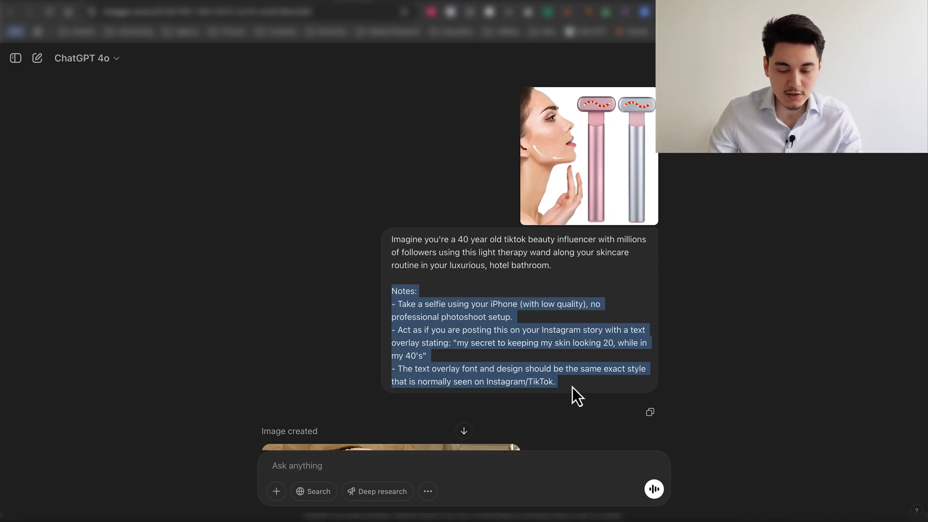
left_click(416, 306)
left_click_drag(393, 248, 591, 405)
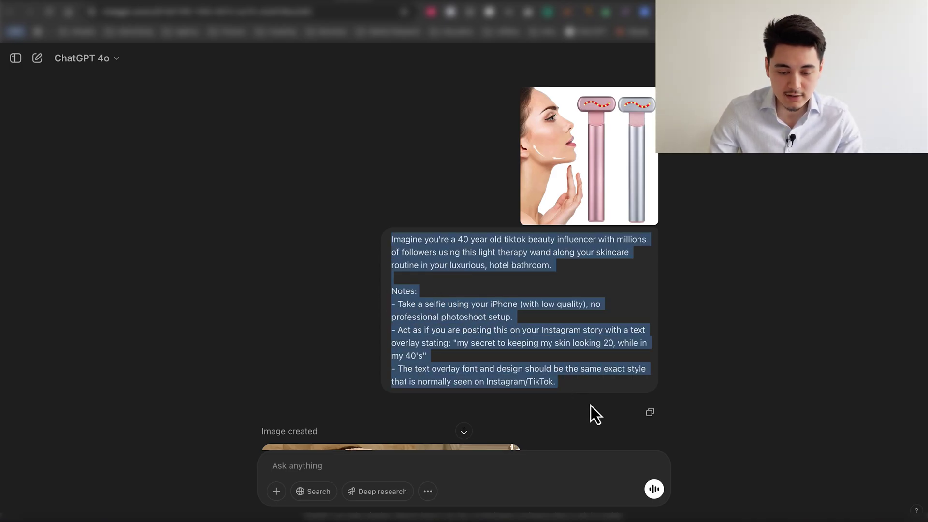
left_click(587, 392)
scroll(230, 273, "down", 7)
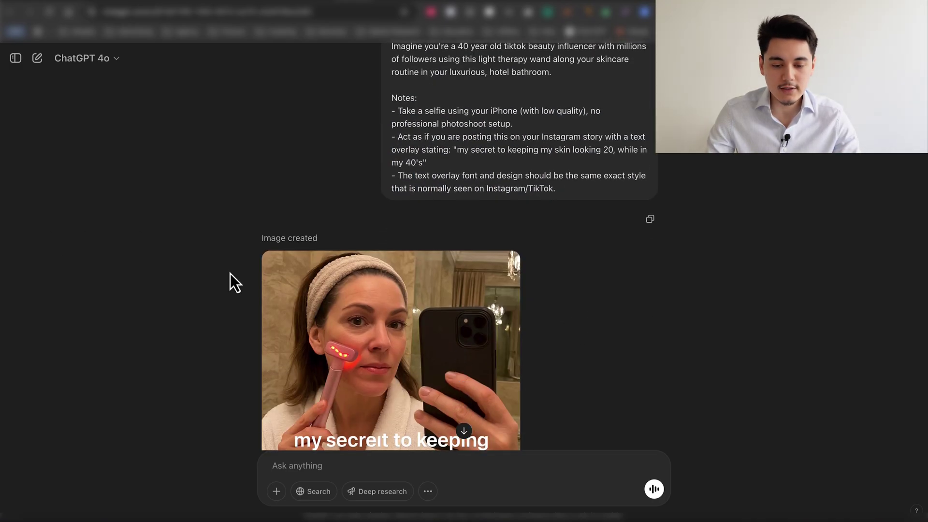
scroll(230, 274, "up", 2)
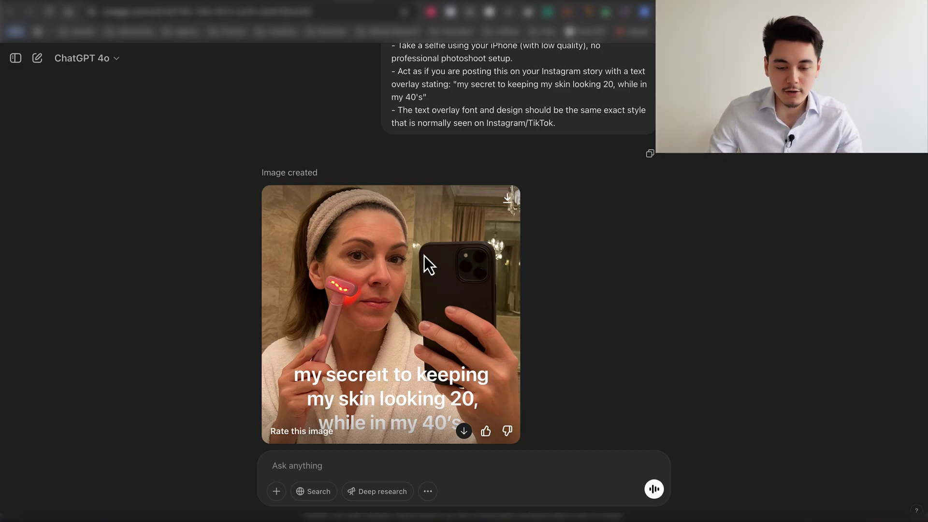
scroll(405, 314, "down", 3)
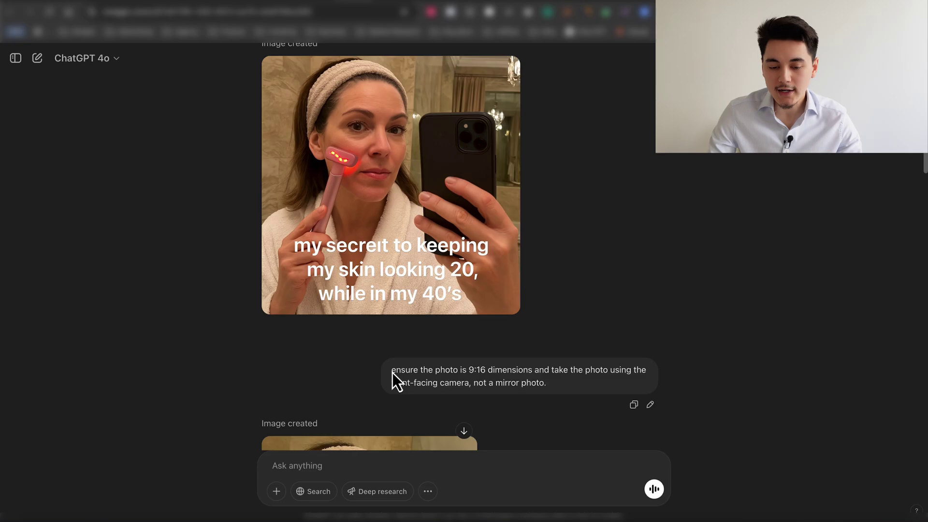
left_click_drag(392, 372, 550, 378)
left_click(570, 384)
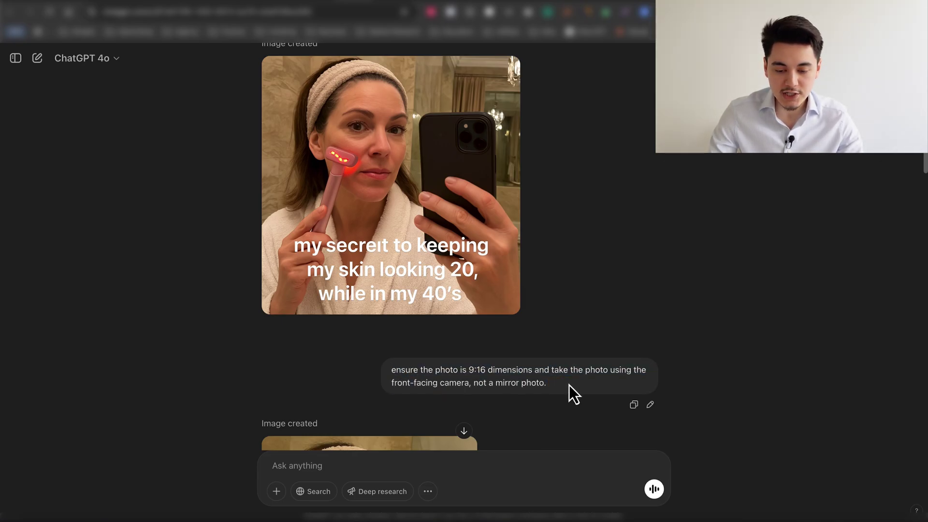
scroll(489, 337, "down", 6)
scroll(489, 338, "down", 1)
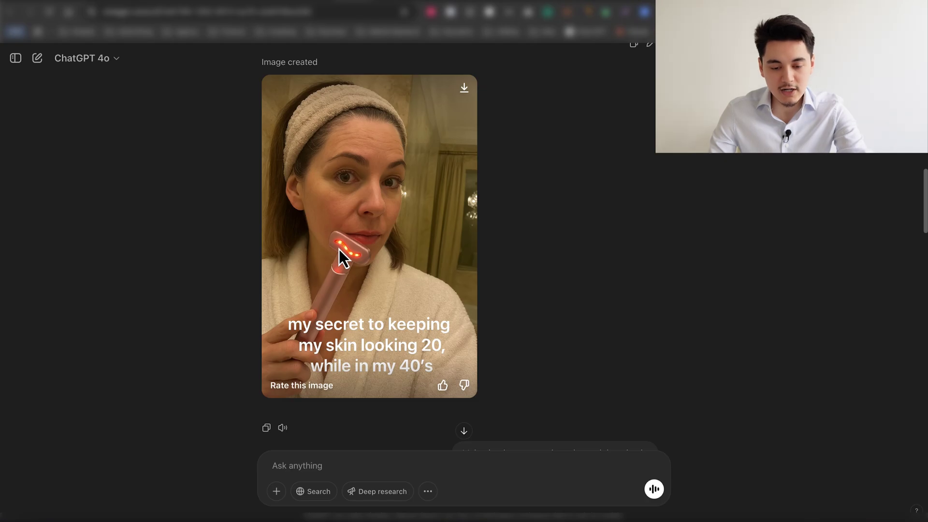
scroll(536, 303, "down", 4)
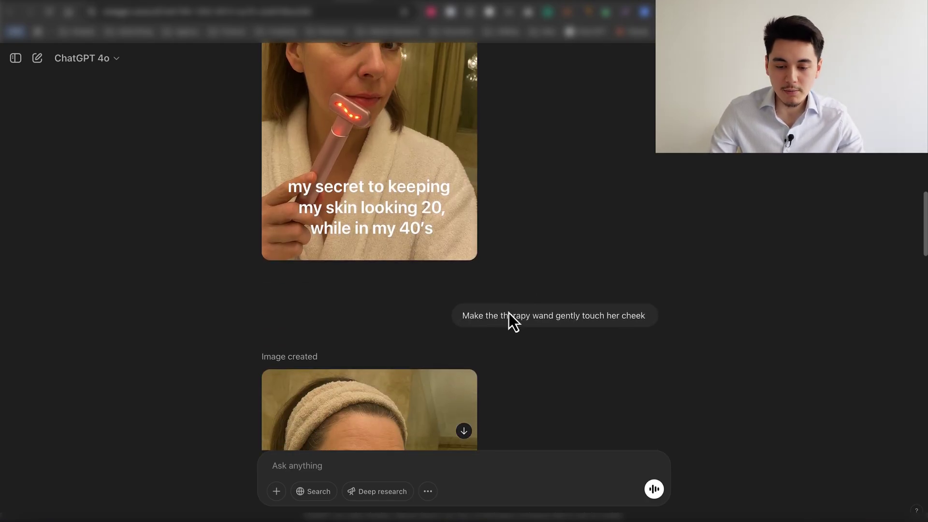
scroll(597, 259, "down", 5)
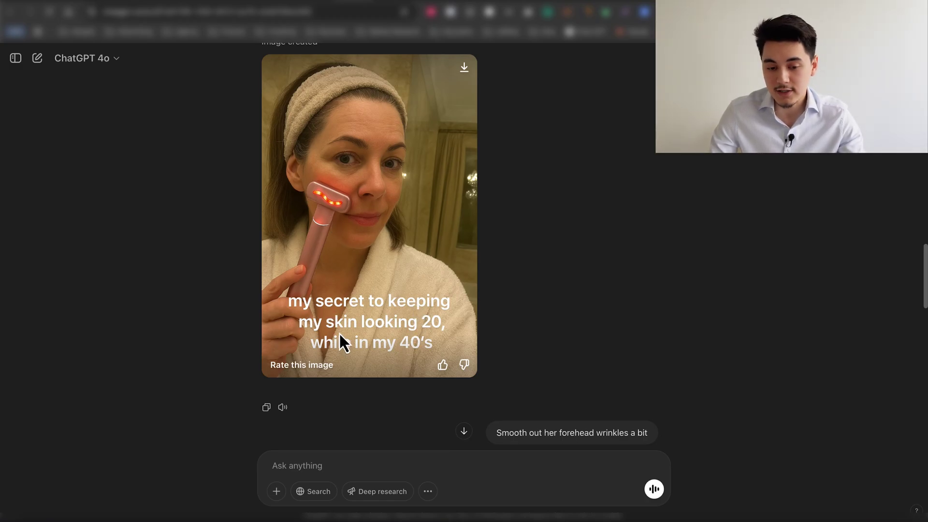
scroll(239, 295, "down", 1)
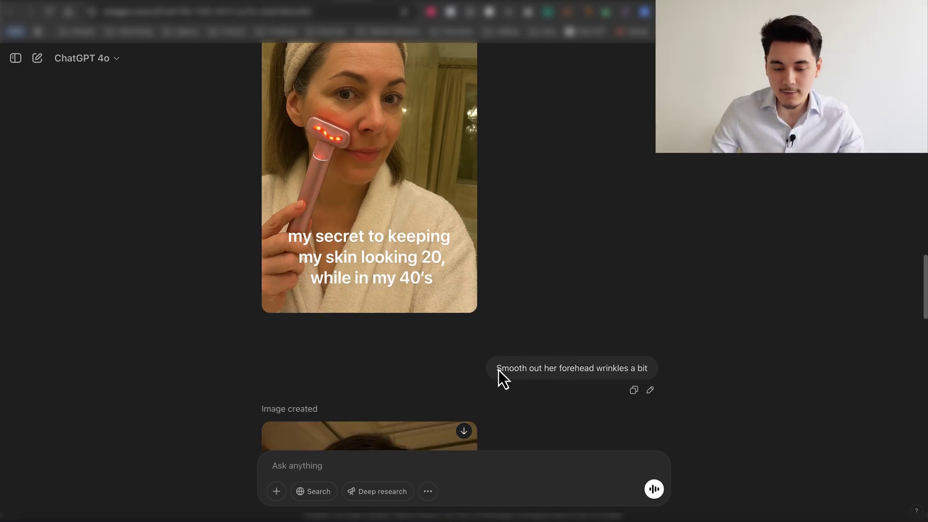
left_click_drag(526, 367, 625, 370)
left_click(626, 370)
scroll(512, 341, "down", 5)
scroll(508, 337, "down", 2)
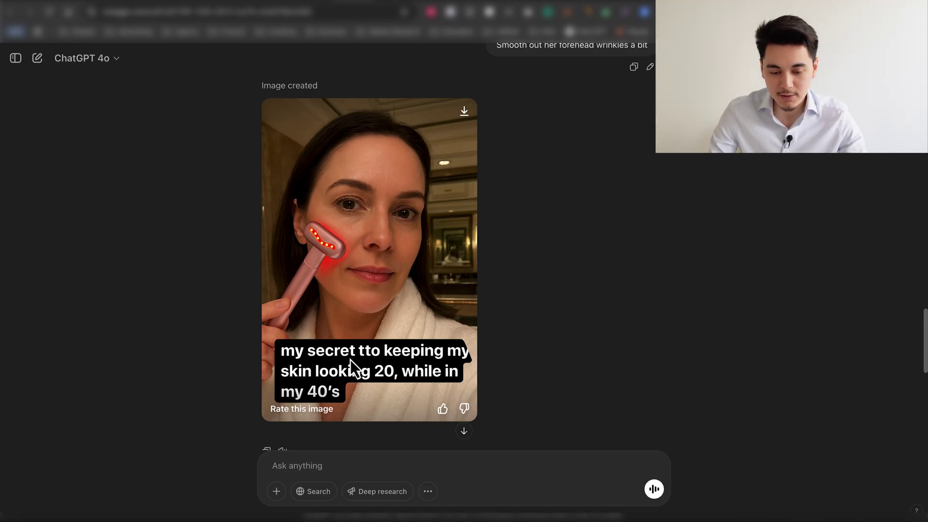
scroll(478, 340, "down", 5)
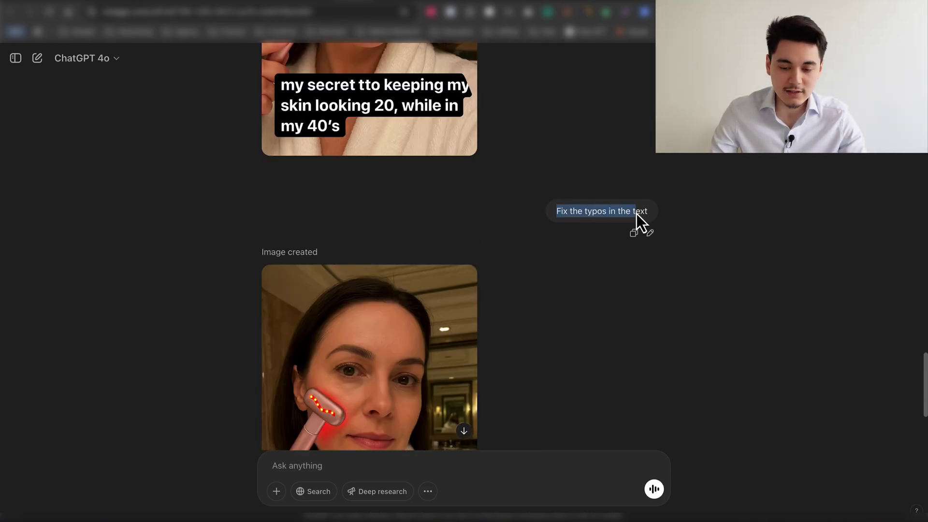
scroll(599, 218, "down", 4)
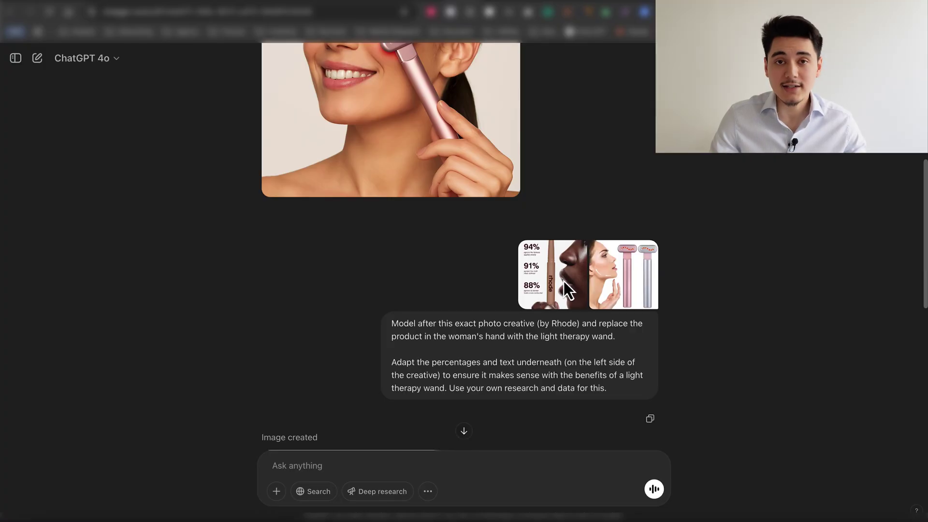
Enlarge the rhode reference ad and wand product image, then scroll to the generated immediate-results wand ad
left_click(557, 285)
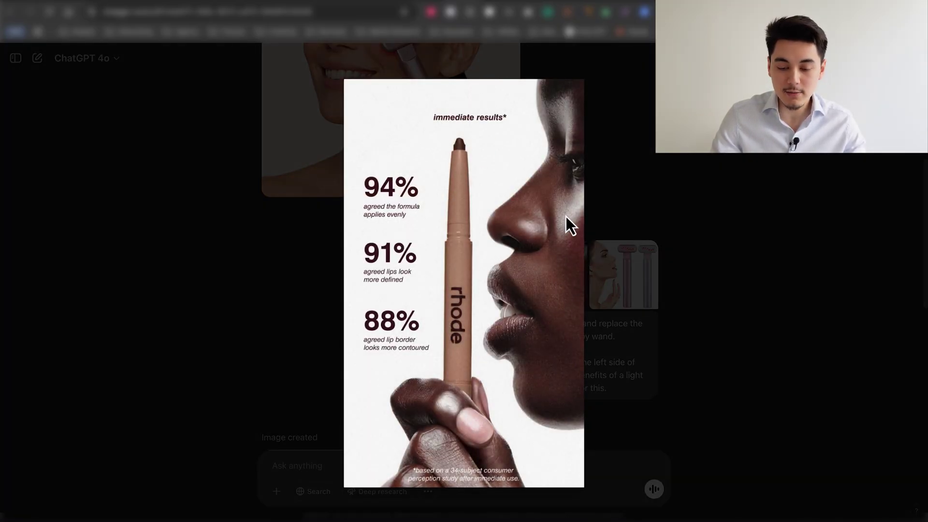
left_click(595, 211)
left_click(623, 277)
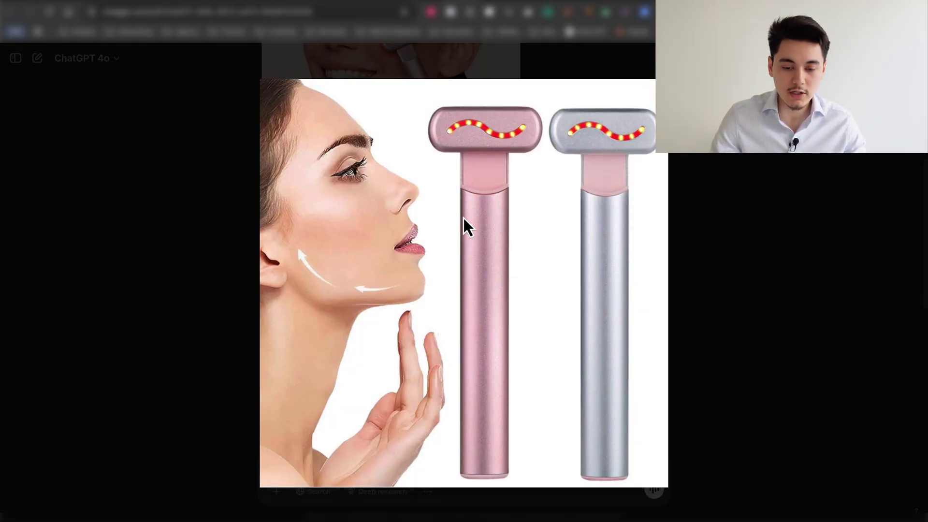
left_click(739, 238)
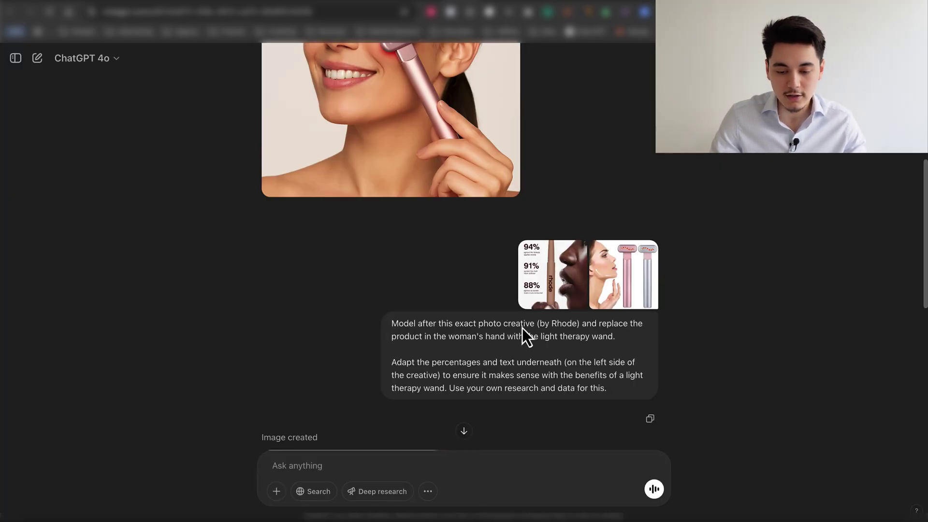
left_click(556, 278)
left_click(789, 278)
scroll(183, 234, "down", 8)
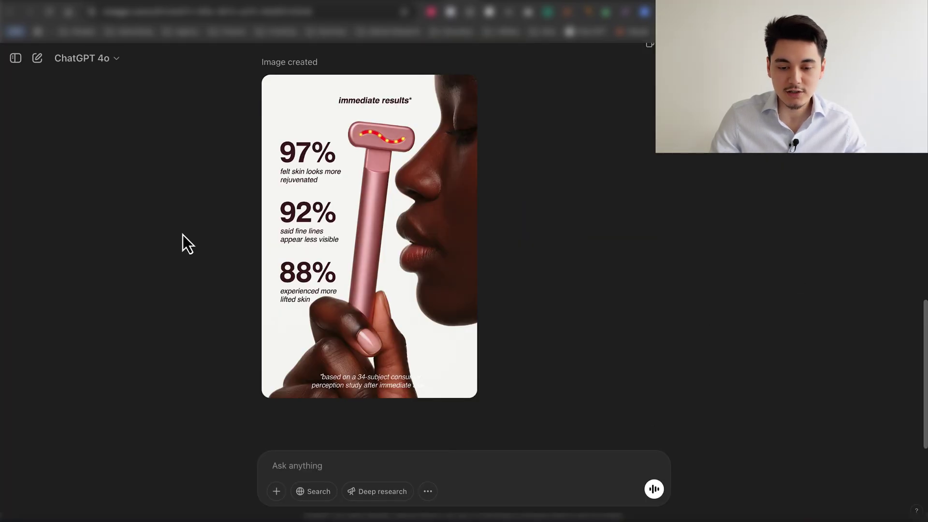
mouse_move(393, 314)
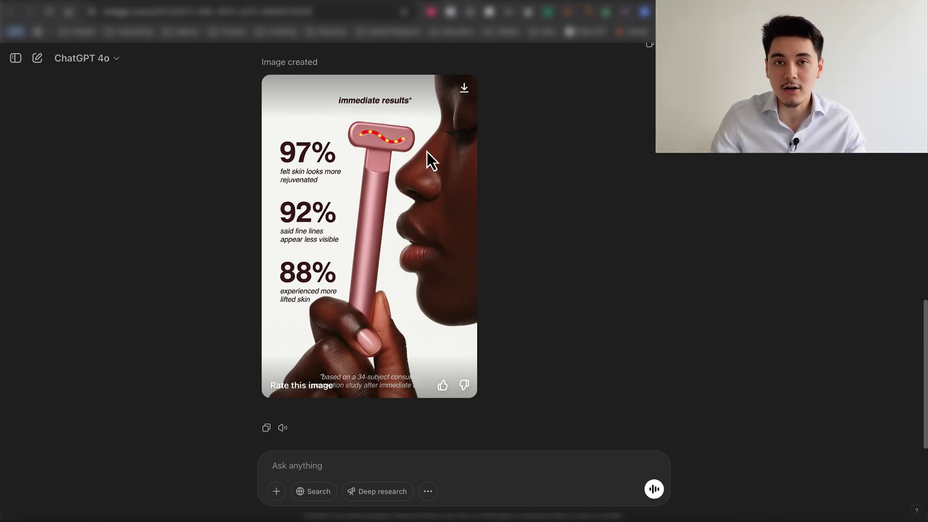
Compare the generated 97%/92%/88% wand ad with the original rhode 'immediate results' Pinterest pin
left_click(430, 11)
left_click(450, 11)
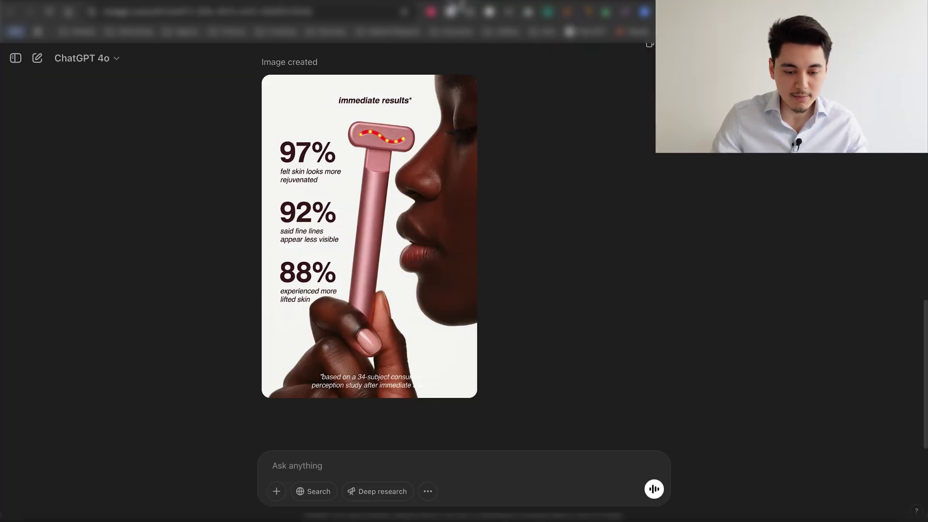
left_click(430, 11)
left_click(450, 11)
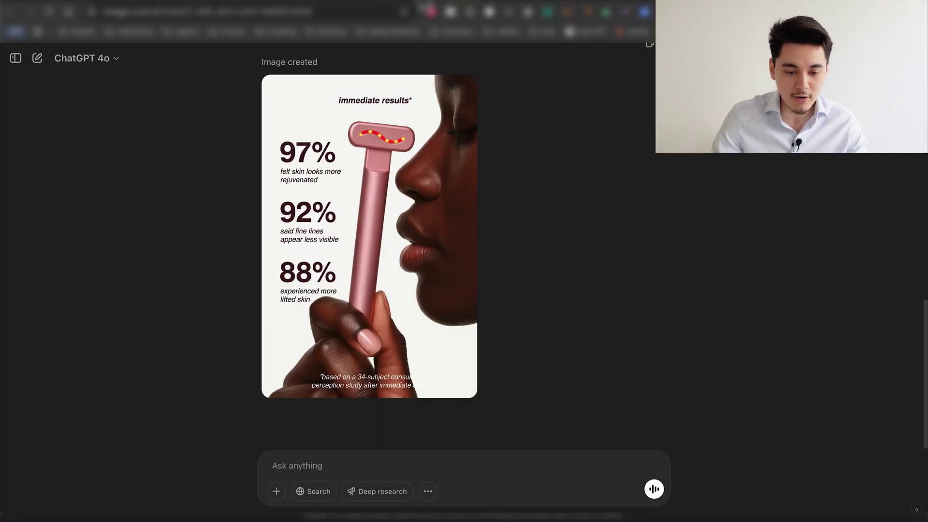
left_click(430, 11)
left_click(450, 11)
left_click(430, 11)
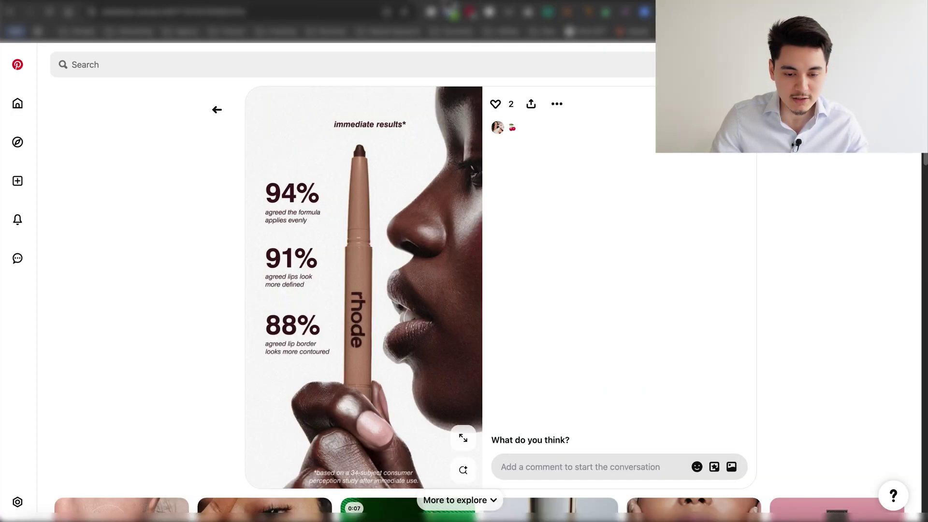
Go back from Pinterest to the ChatGPT chat with the jeans reference ad
left_click(449, 11)
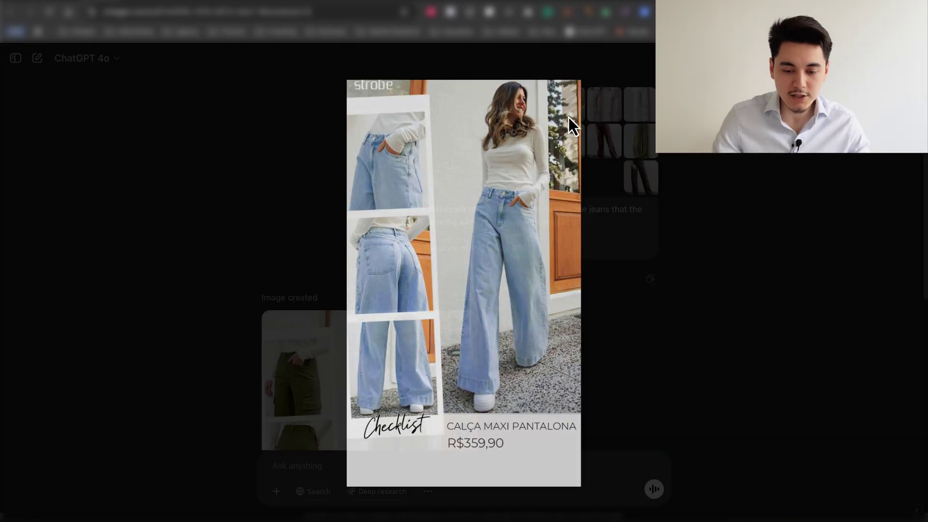
Preview the beige and white cargo pants photos and the strobe jeans reference ad full size
left_click(624, 239)
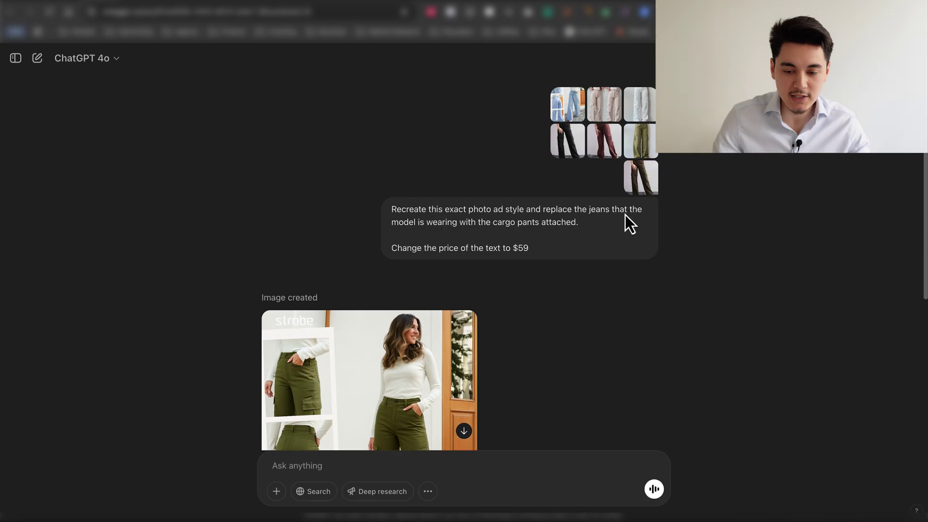
left_click(603, 104)
left_click(667, 255)
left_click(649, 109)
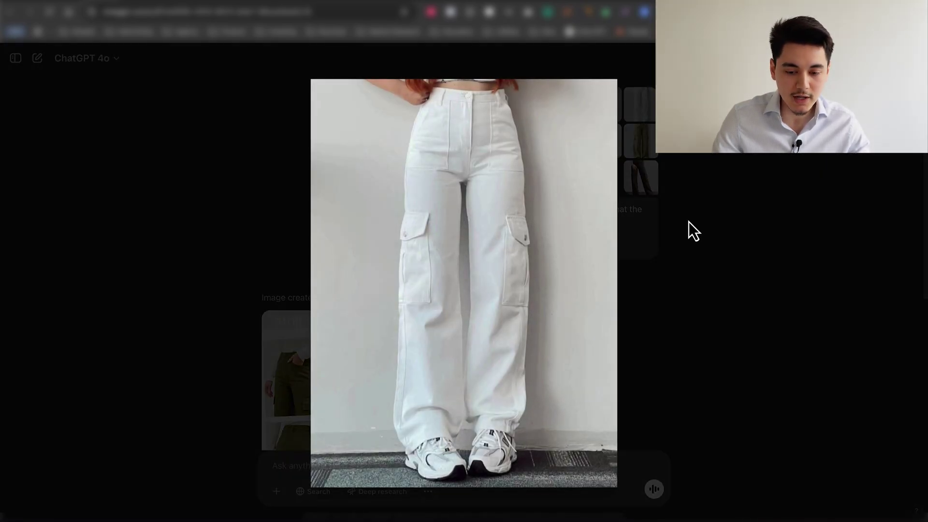
left_click(653, 212)
left_click(561, 109)
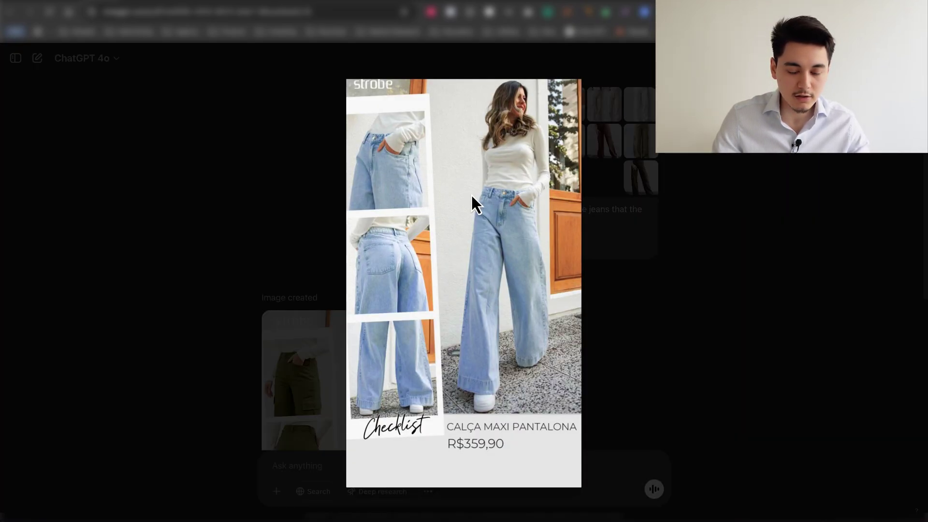
left_click(623, 231)
Compare the generated 'MAXI CARGO PANT $59' ad against the original jeans pin and review its prompt
scroll(634, 233, "down", 5)
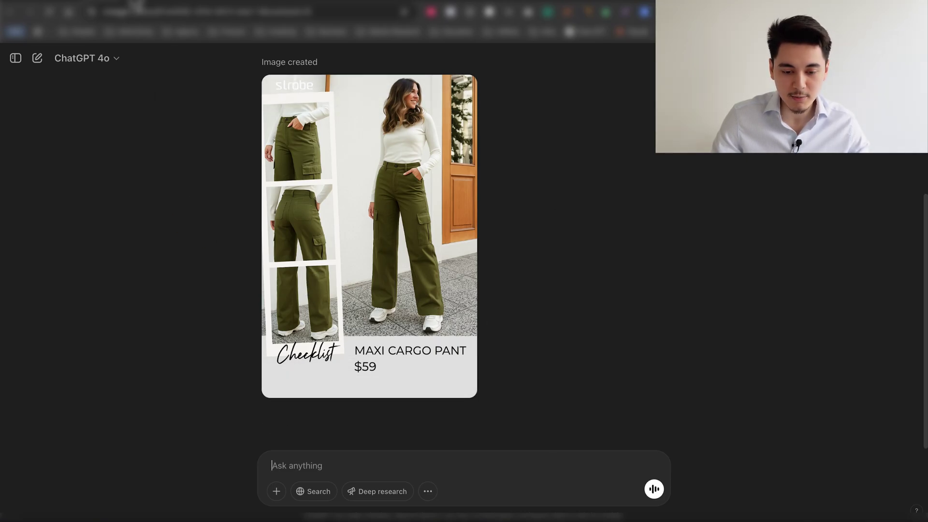
left_click(135, 7)
left_click(101, 6)
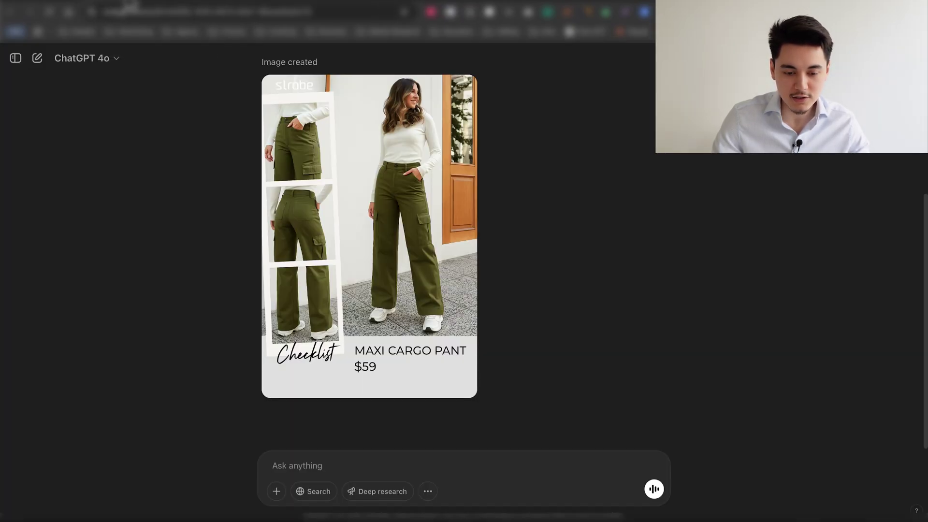
left_click(137, 6)
left_click(101, 7)
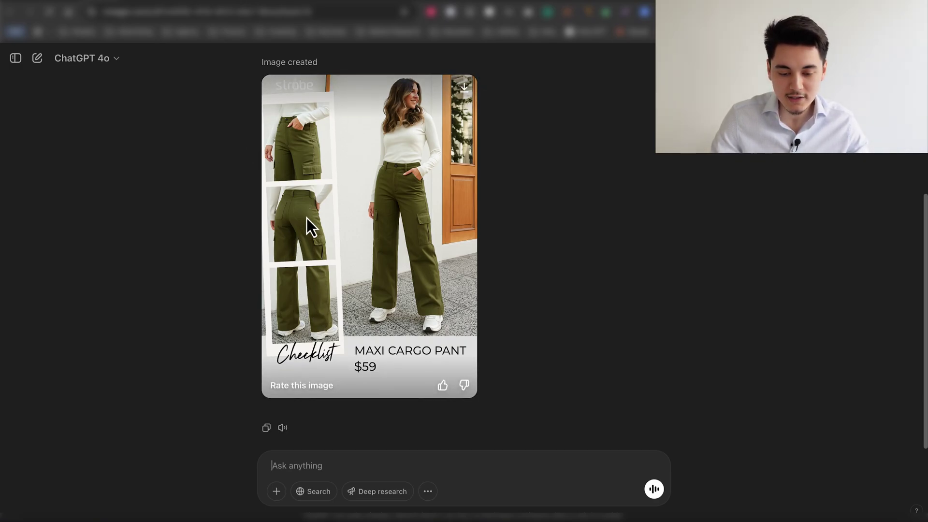
scroll(549, 310, "up", 3)
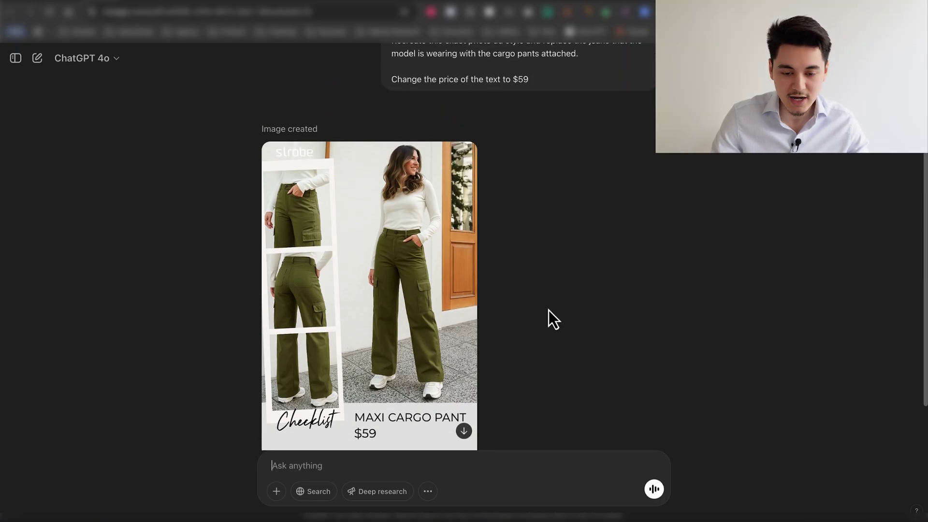
mouse_move(530, 145)
left_mouse_down()
mouse_move(510, 141)
mouse_move(517, 143)
left_mouse_up()
scroll(391, 365, "down", 3)
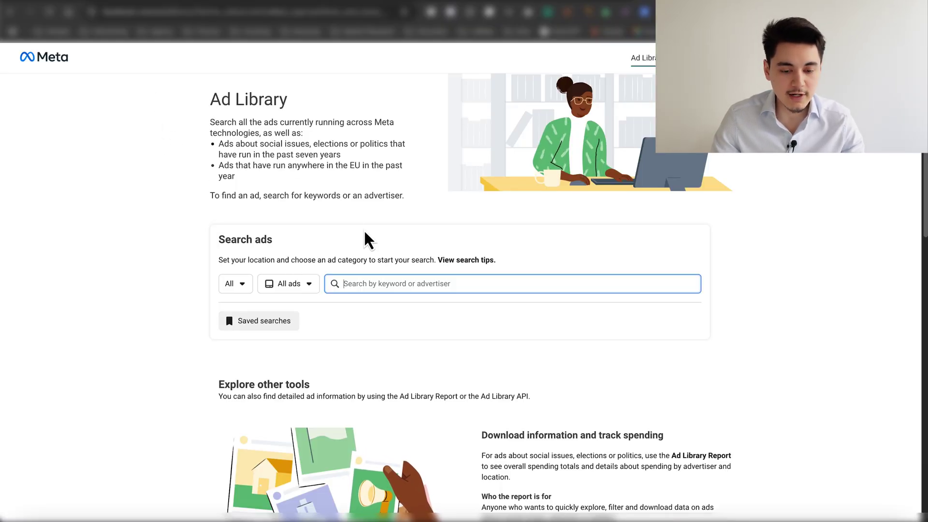
Search the Meta Ad Library for ads matching 'spring sale'
left_click(356, 284)
type("spring sale")
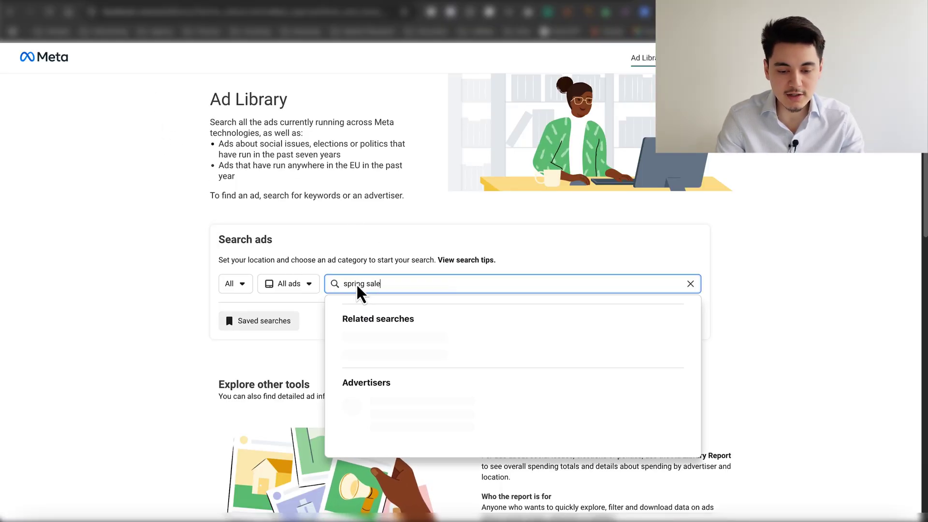
key("Return")
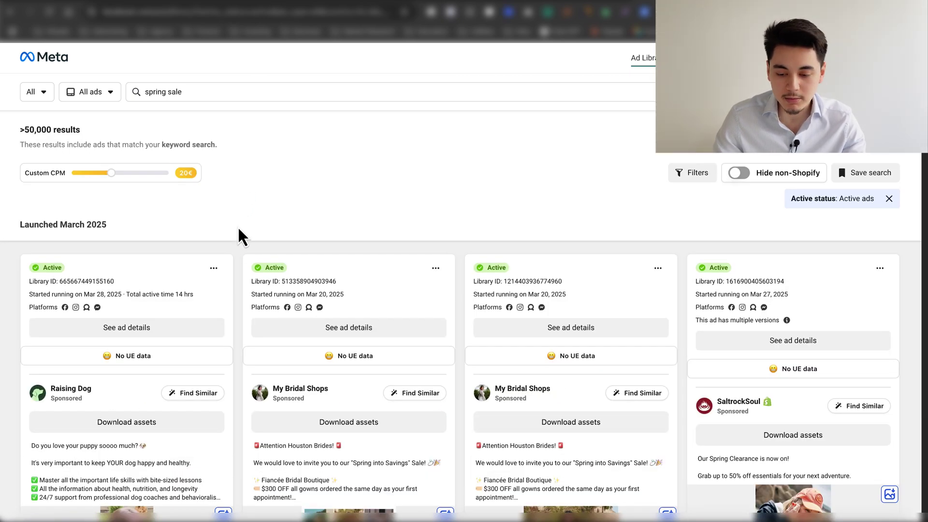
Scroll through the 'spring sale' ad results
scroll(244, 229, "down", 3)
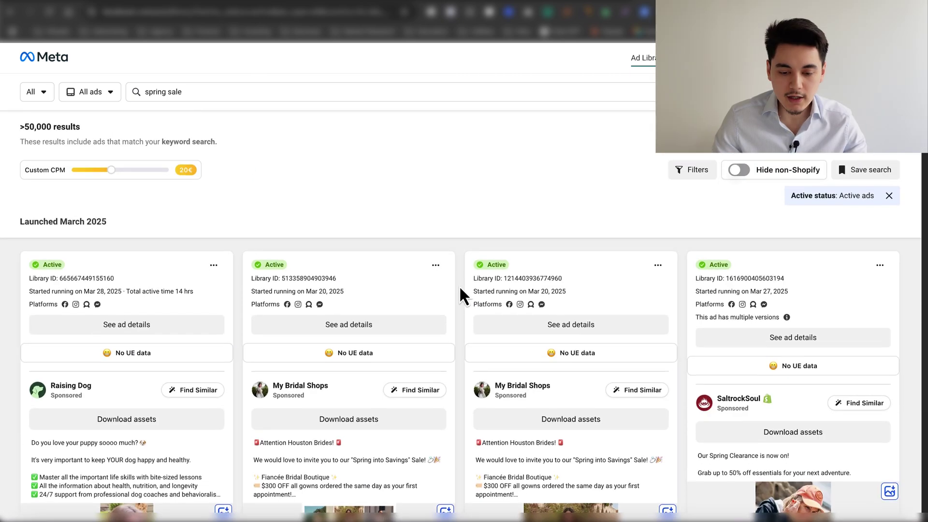
scroll(459, 284, "down", 10)
scroll(458, 289, "down", 6)
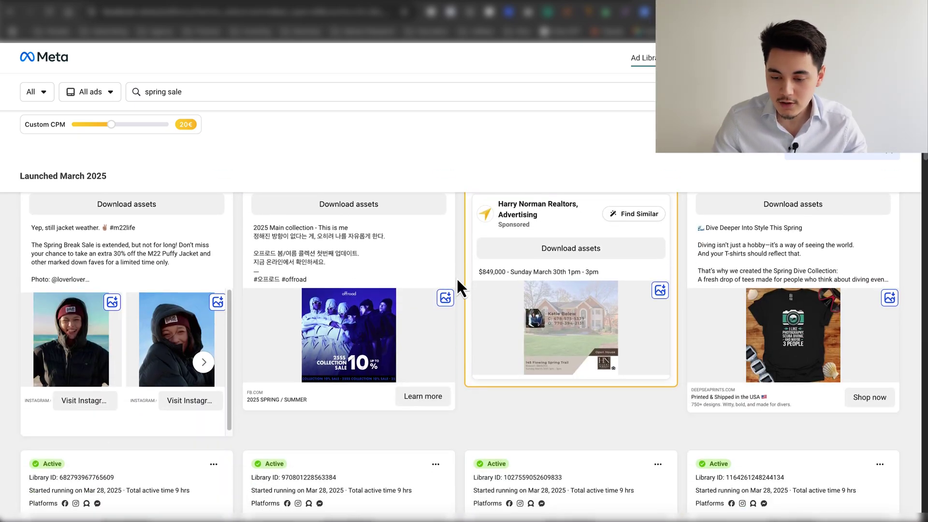
scroll(455, 275, "down", 3)
scroll(689, 304, "up", 3)
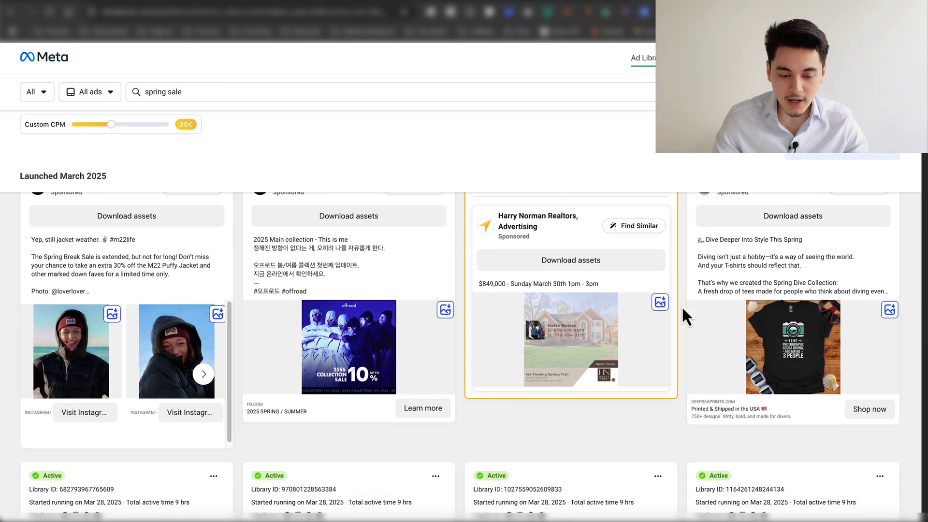
scroll(682, 309, "down", 3)
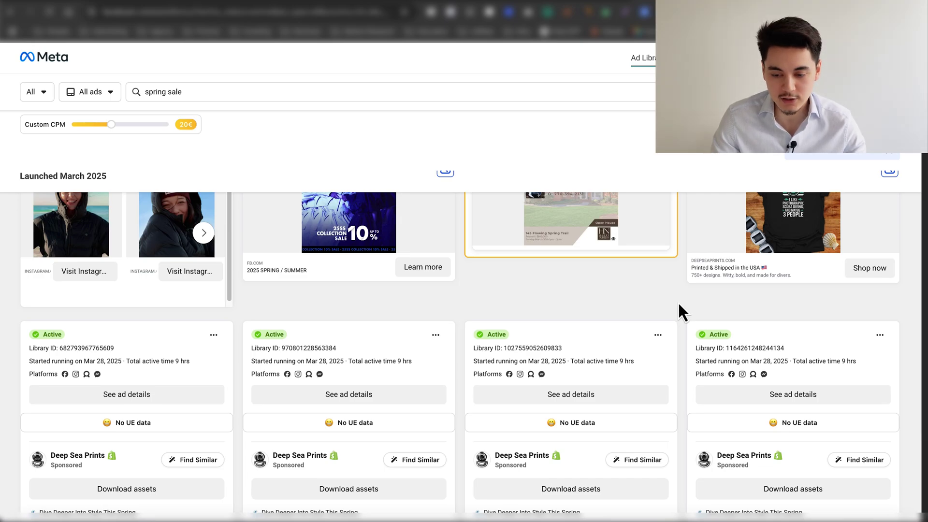
scroll(676, 299, "up", 4)
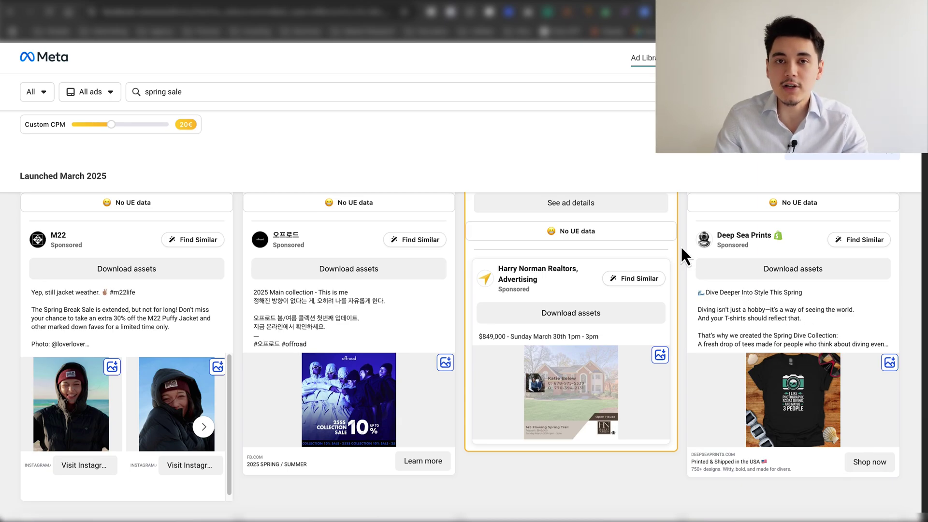
scroll(131, 290, "down", 2)
scroll(592, 279, "down", 7)
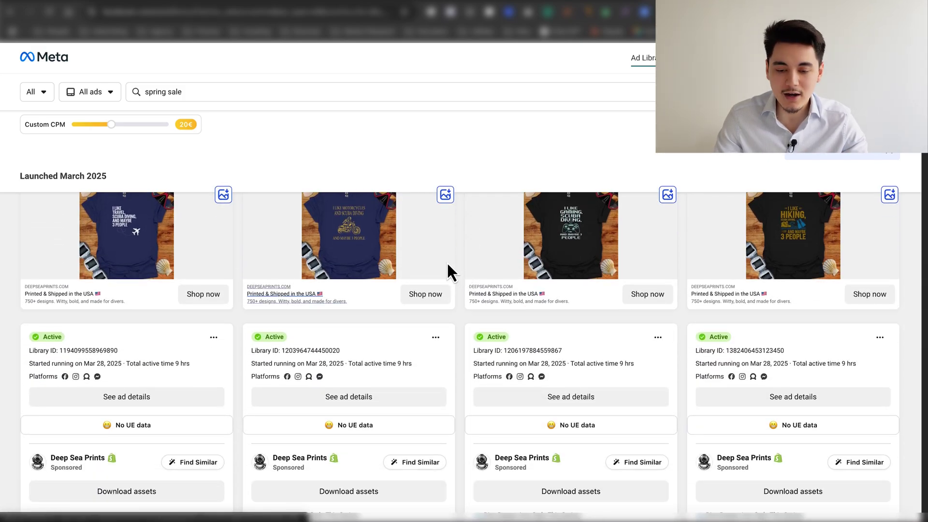
scroll(447, 264, "down", 5)
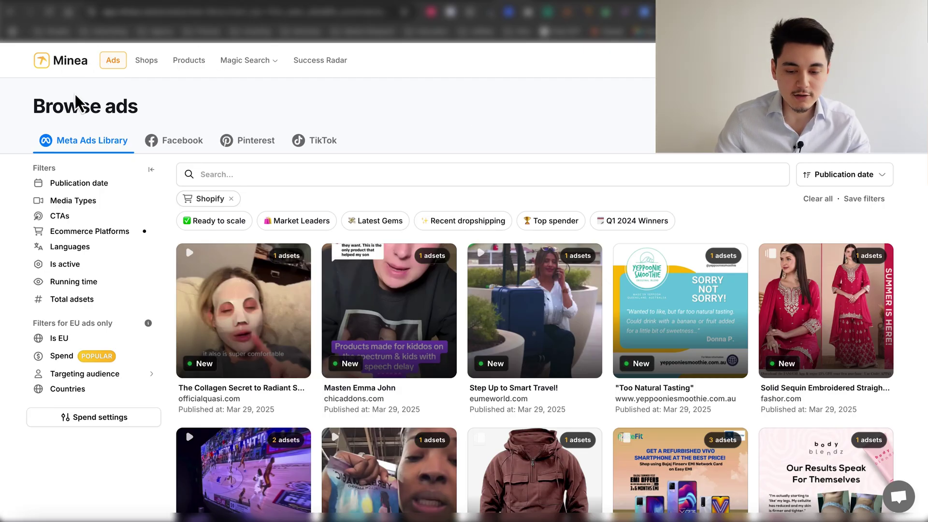
Filter ads to image and carousel, Shopify, active only, running 7–30 days
left_click(78, 200)
left_click(59, 248)
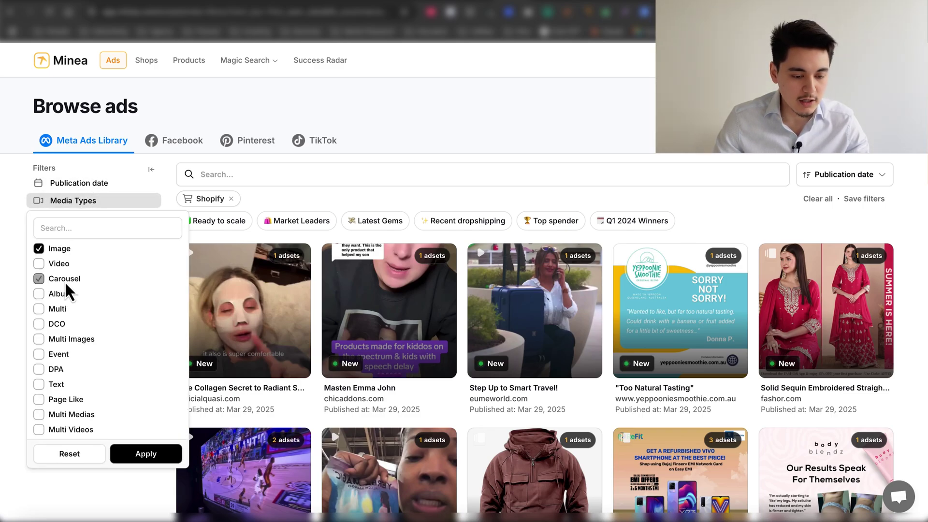
left_click(151, 454)
left_click(90, 231)
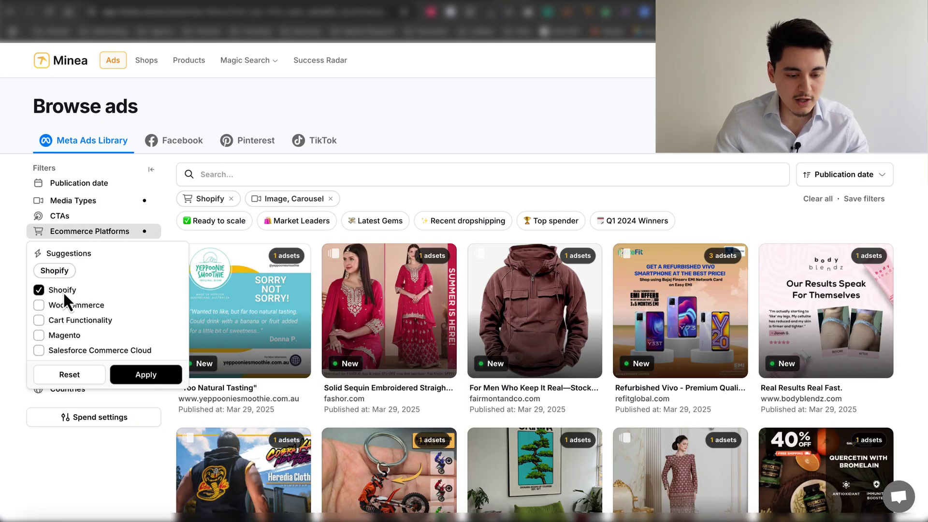
left_click(11, 286)
left_click(48, 265)
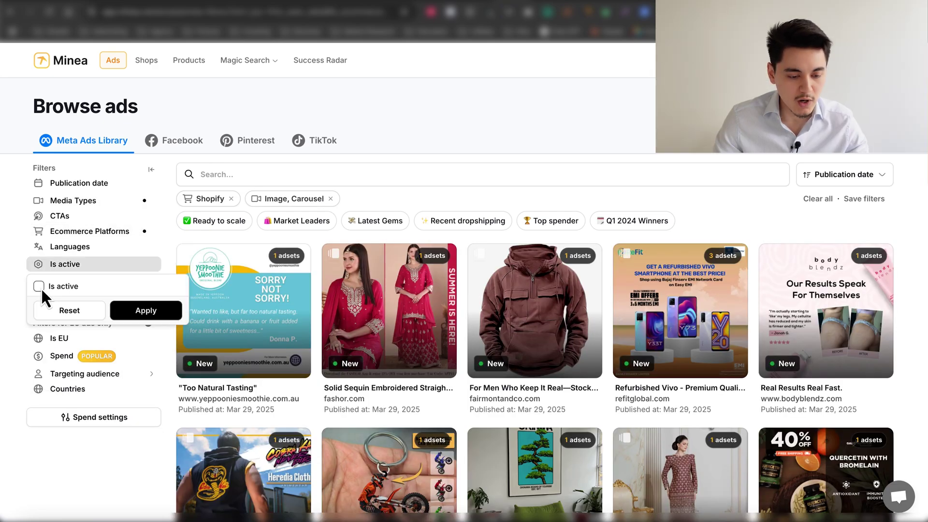
left_click(39, 286)
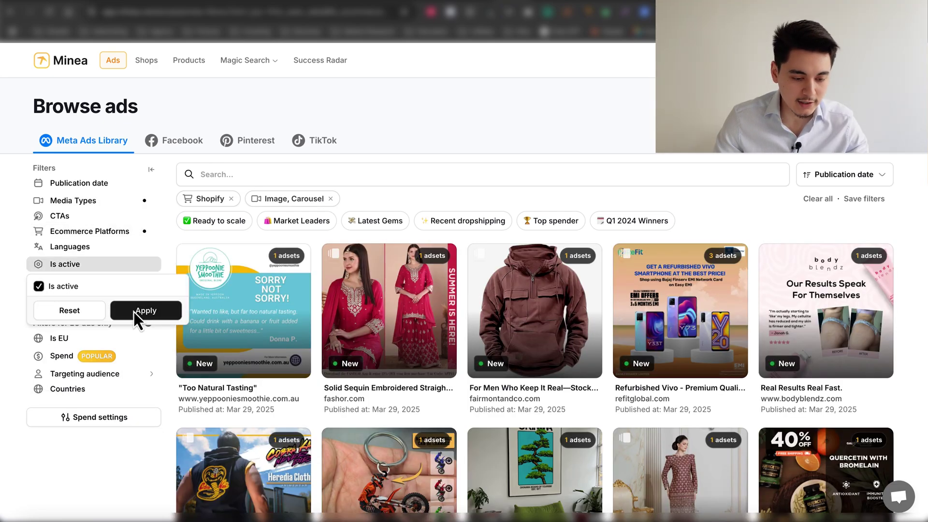
left_click(135, 312)
left_click(67, 282)
left_click(59, 321)
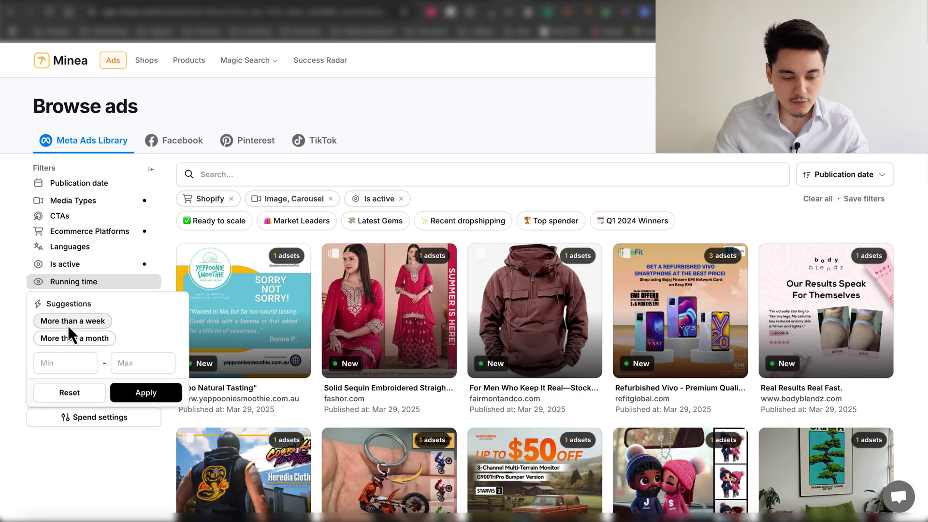
left_click(68, 323)
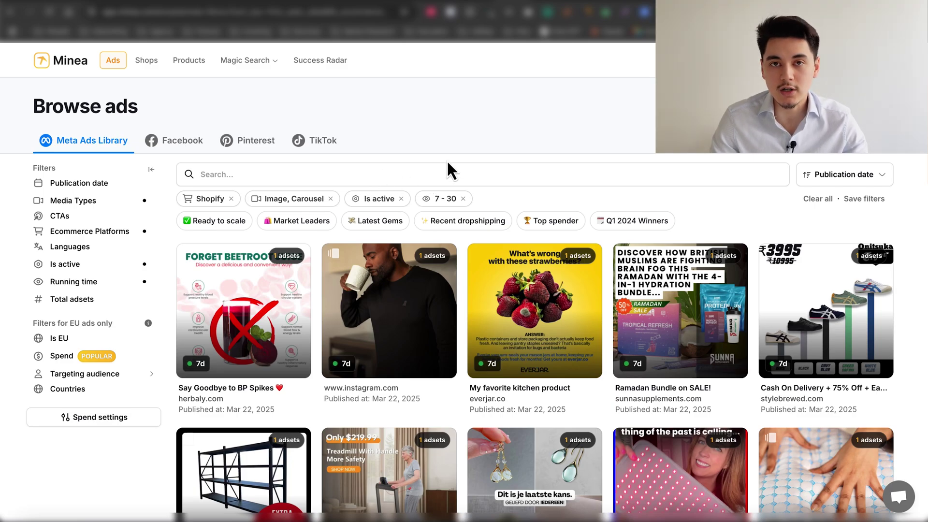
Scroll the filtered results and open the dark shirt ad's details
scroll(462, 193, "down", 3)
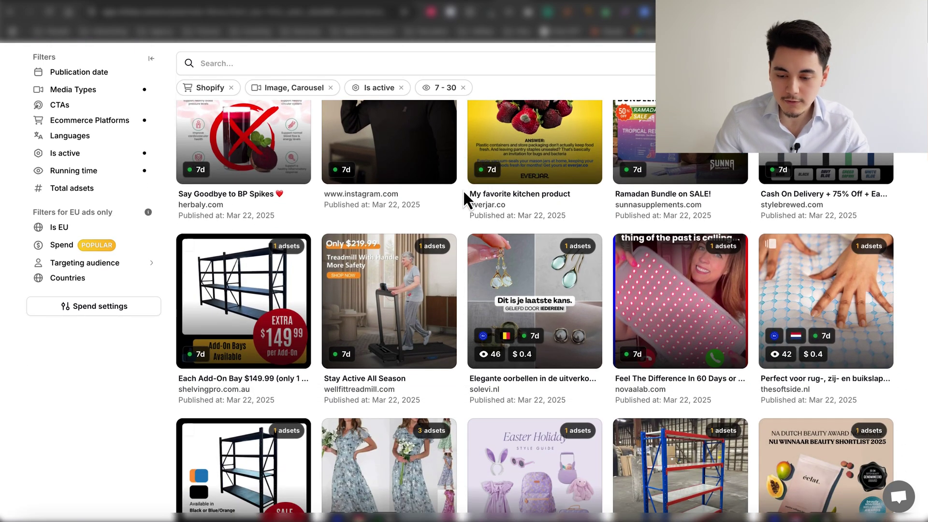
scroll(463, 189, "down", 8)
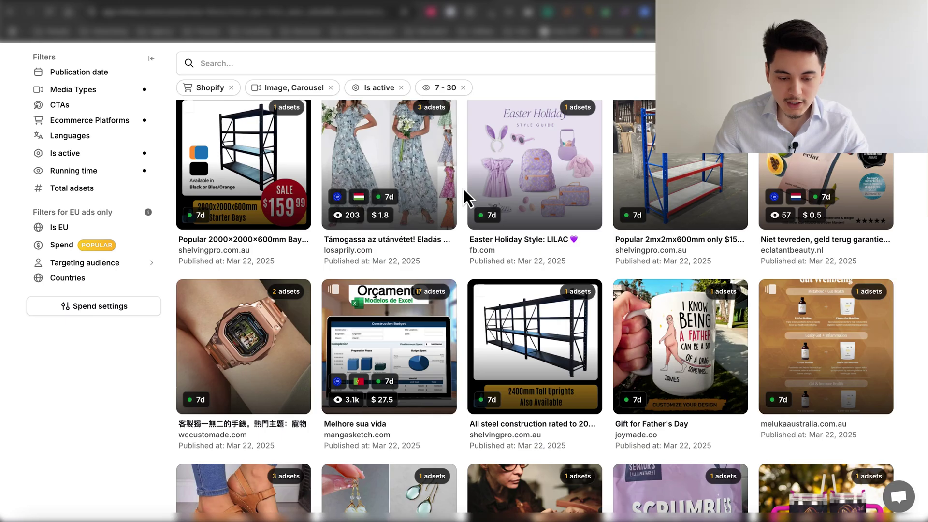
scroll(462, 190, "down", 3)
scroll(469, 197, "up", 1)
scroll(469, 198, "down", 1)
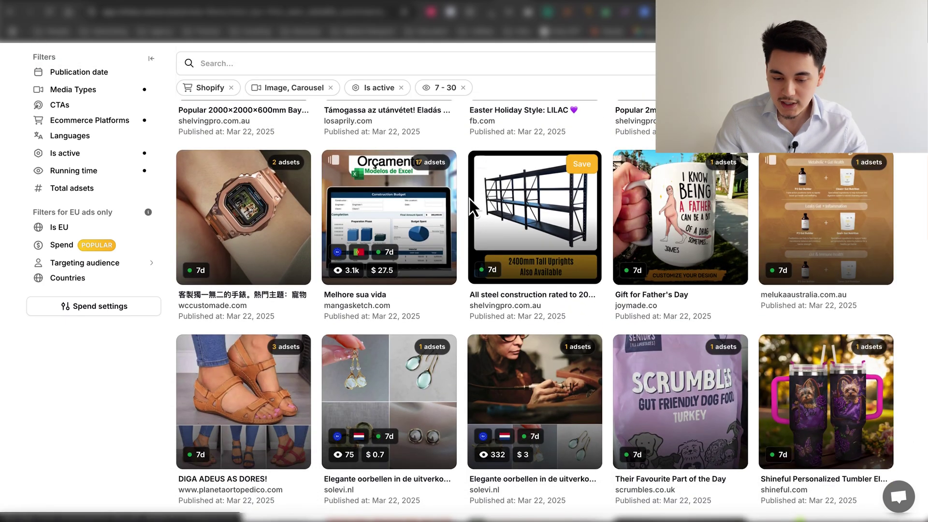
scroll(468, 199, "down", 2)
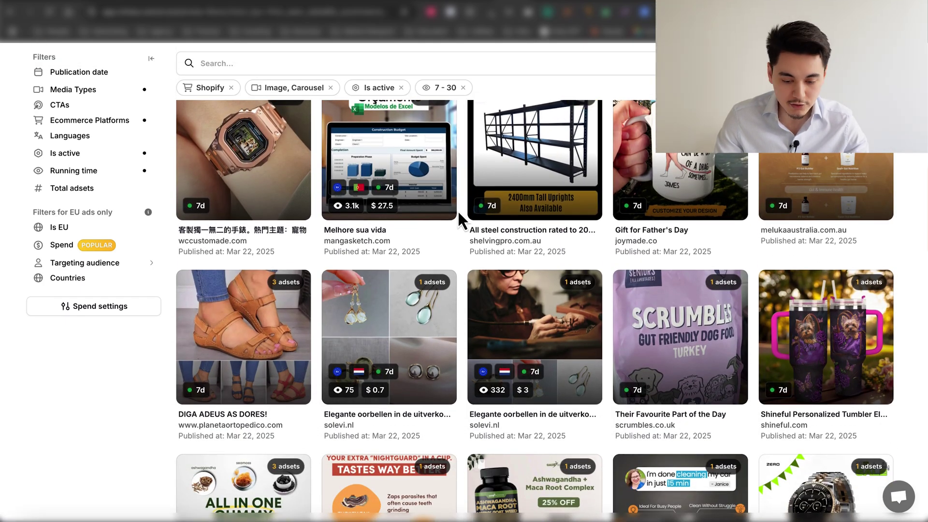
scroll(458, 209, "down", 4)
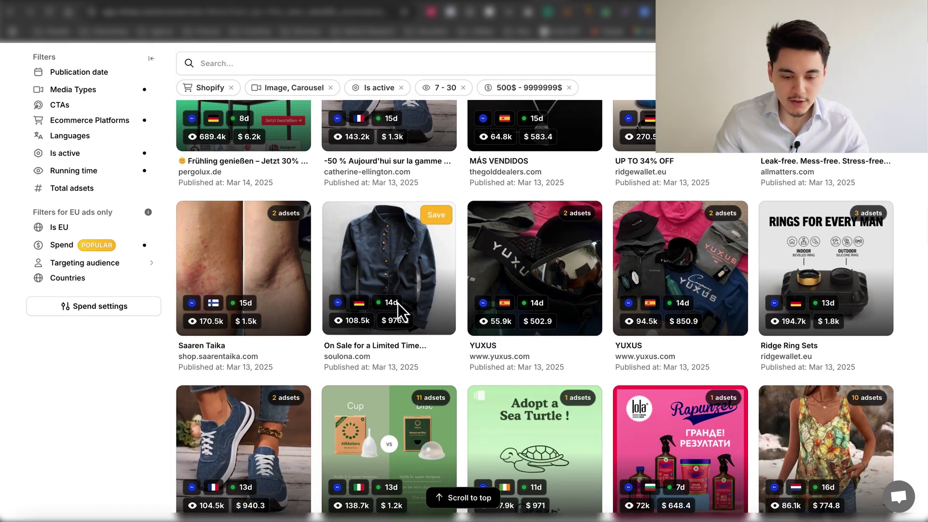
mouse_move(392, 317)
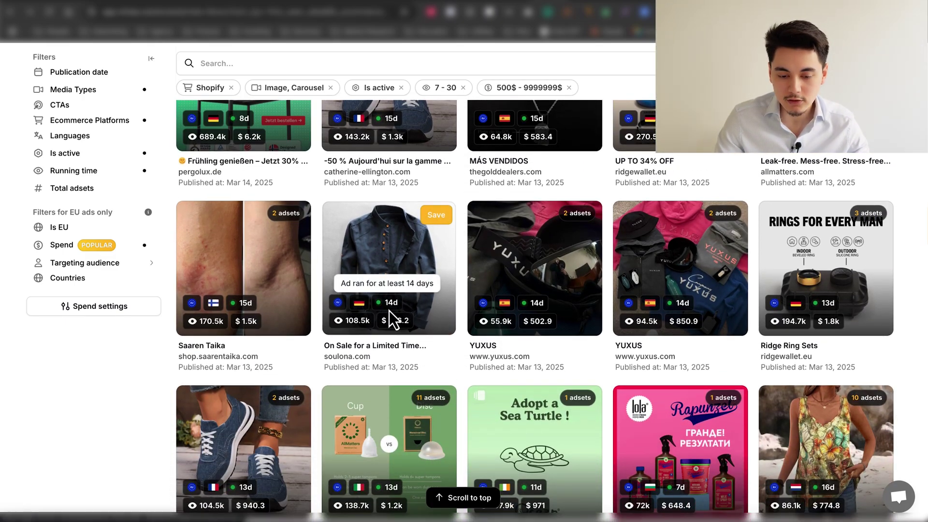
left_click(393, 263)
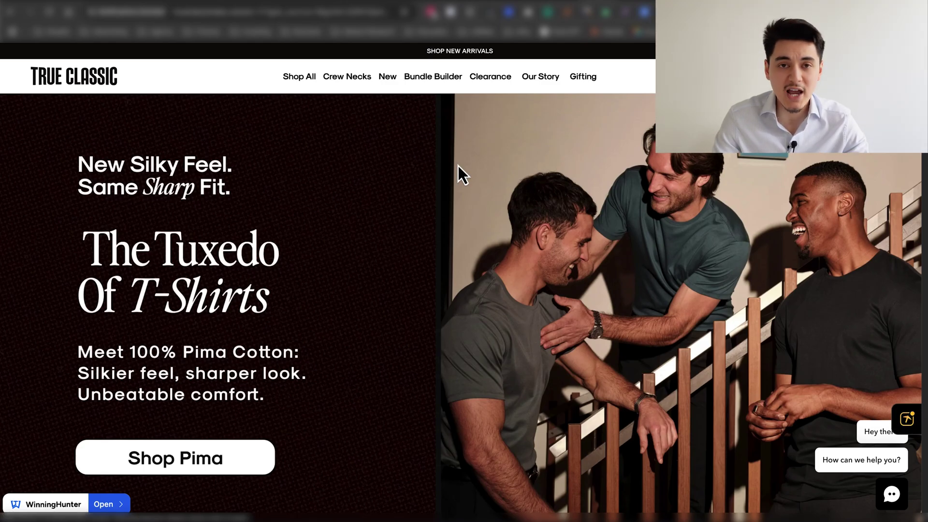
Scroll the True Classic homepage and open Minea's store overview panel
scroll(462, 182, "down", 8)
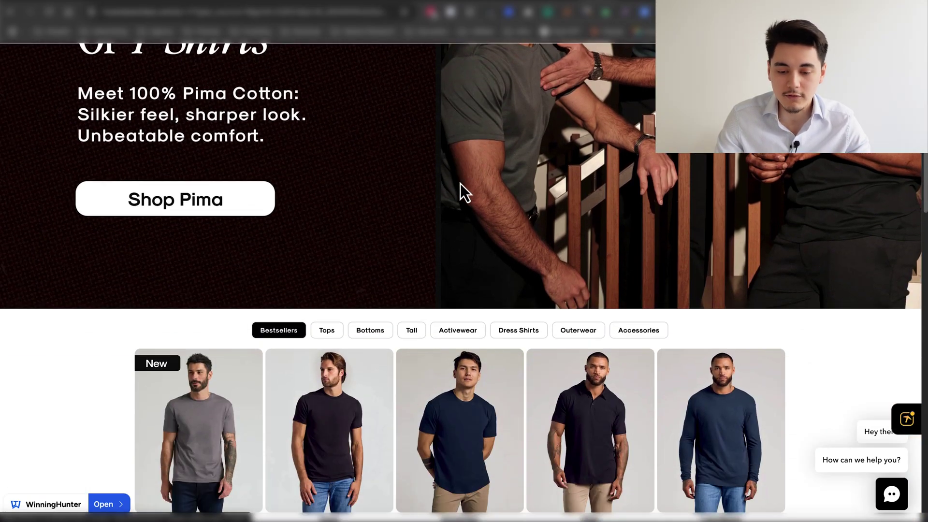
scroll(396, 181, "down", 1)
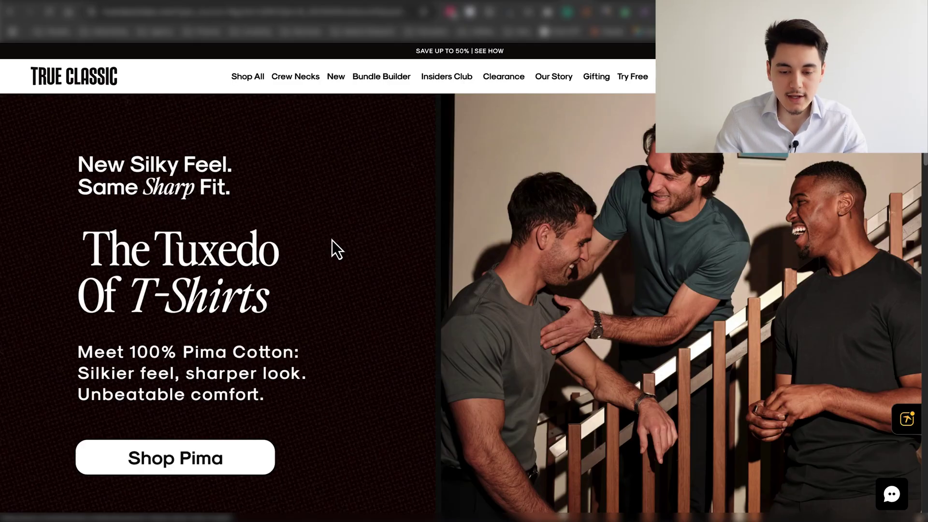
left_click(907, 418)
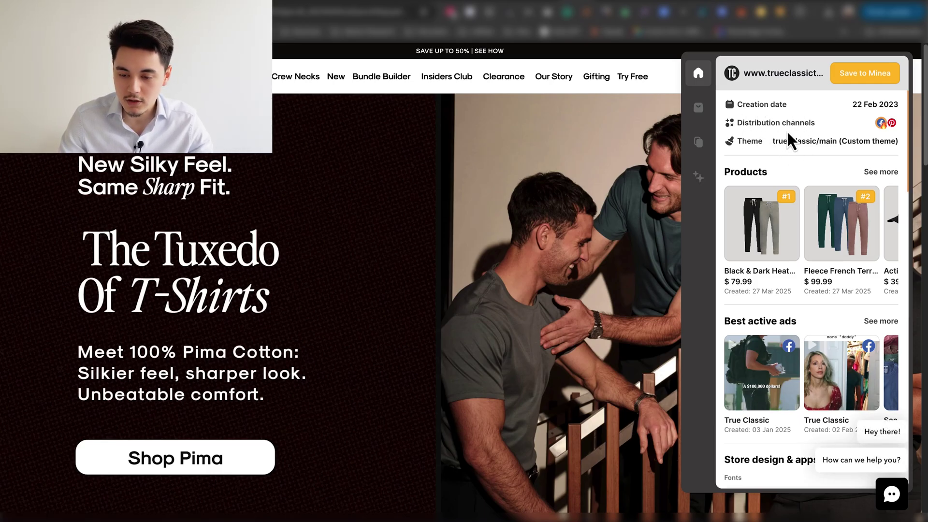
Browse all the store's ads in the Minea panel, including Pinterest and TikTok
scroll(797, 239, "right", 5)
scroll(797, 239, "left", 5)
scroll(792, 234, "down", 3)
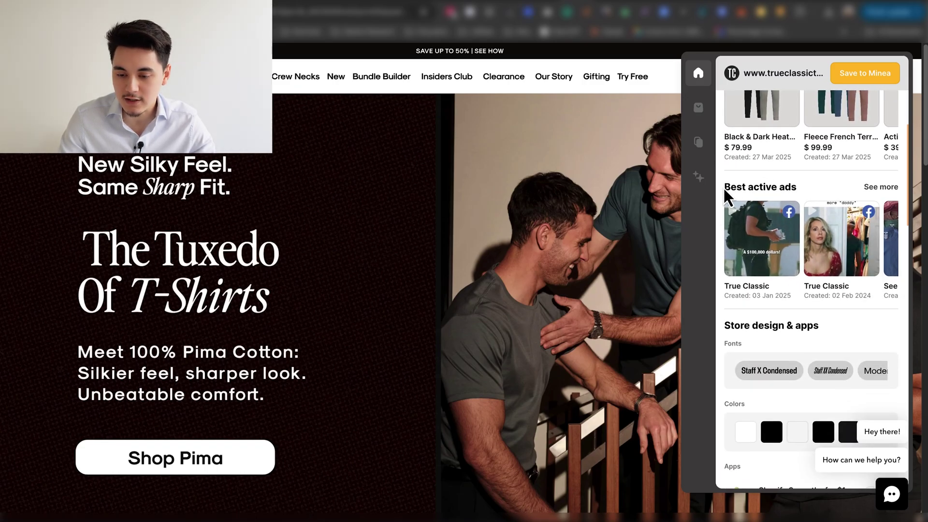
left_click_drag(725, 187, 811, 189)
left_click(853, 195)
left_click(881, 188)
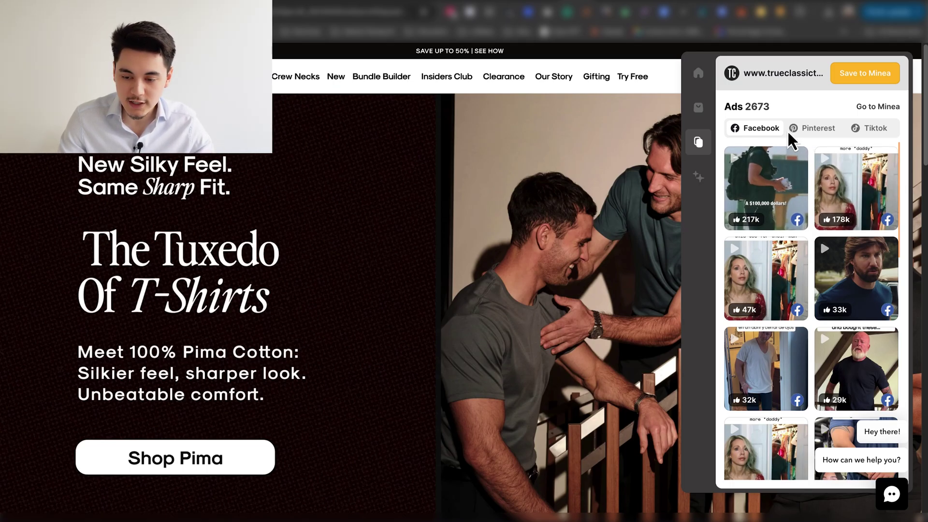
left_click(813, 134)
left_click(853, 139)
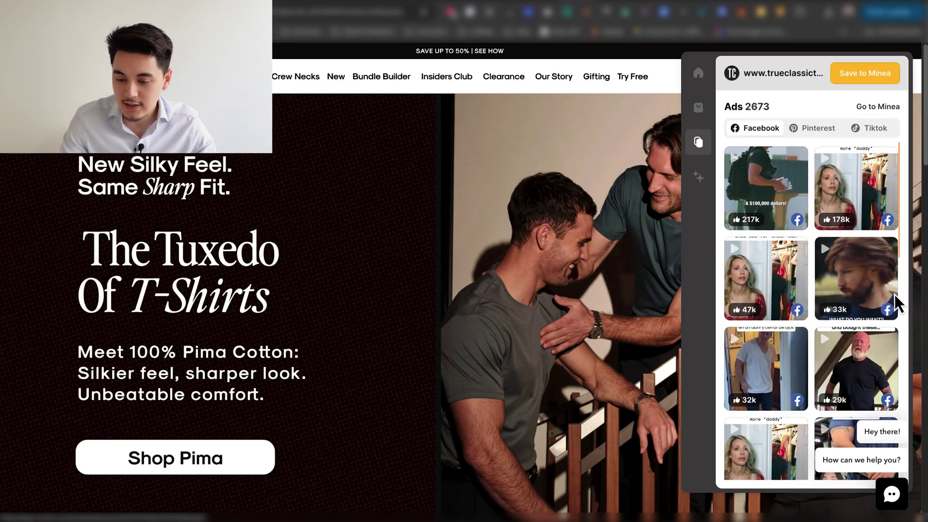
Close the soulona ad details and open the soulona jacket ad instead
scroll(810, 269, "down", 10)
scroll(809, 268, "down", 5)
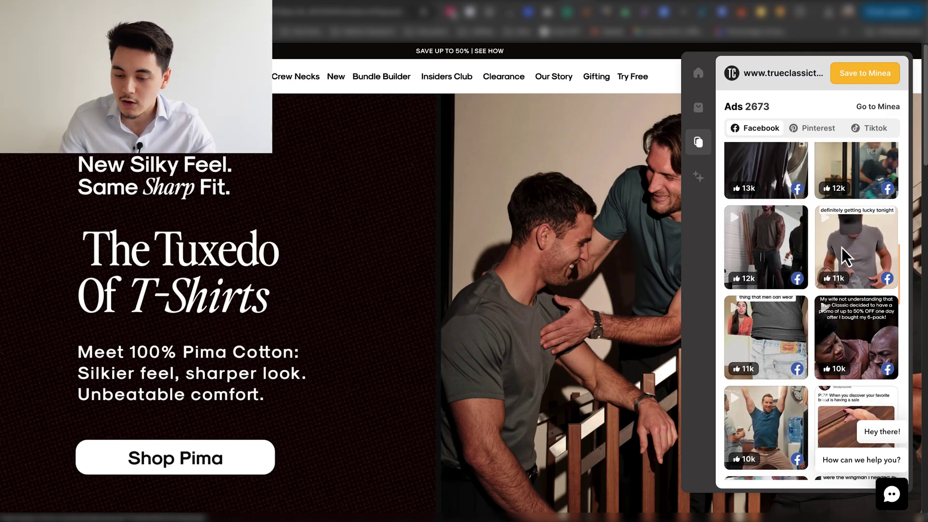
scroll(843, 268, "down", 3)
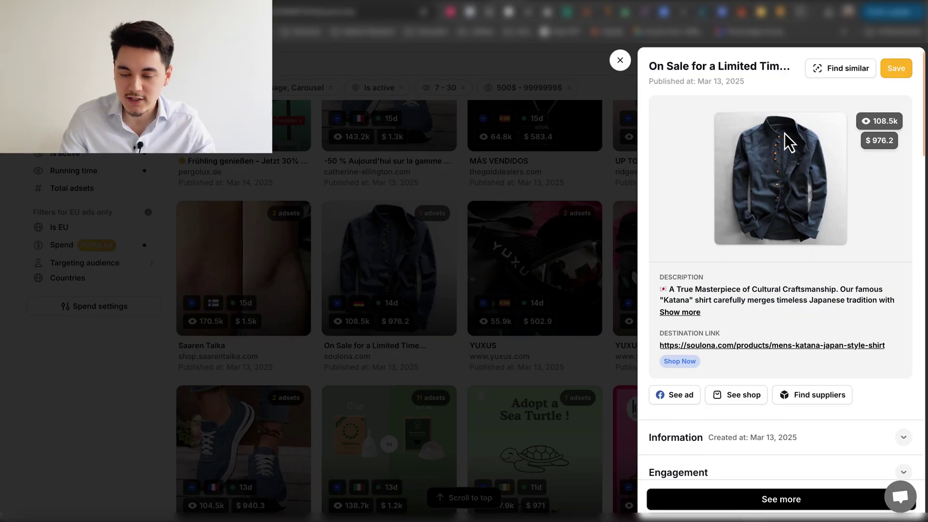
left_click(619, 60)
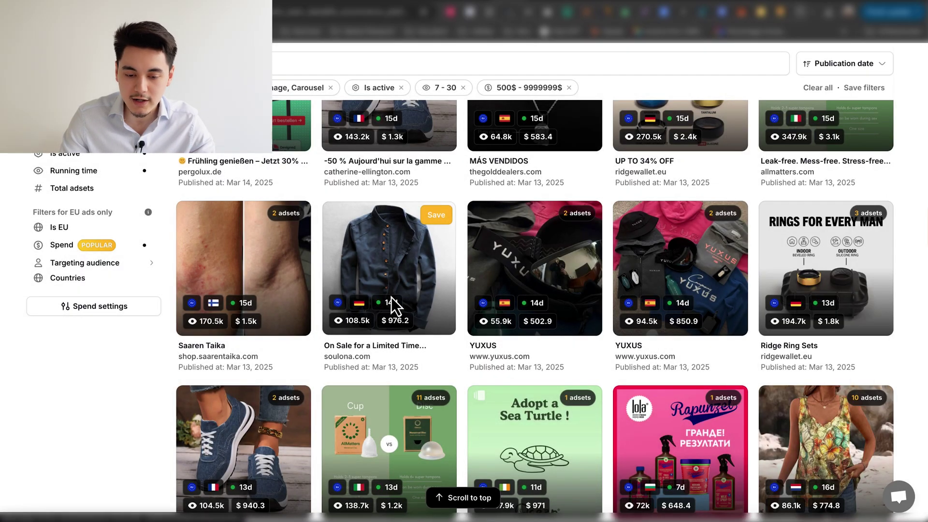
left_click(372, 317)
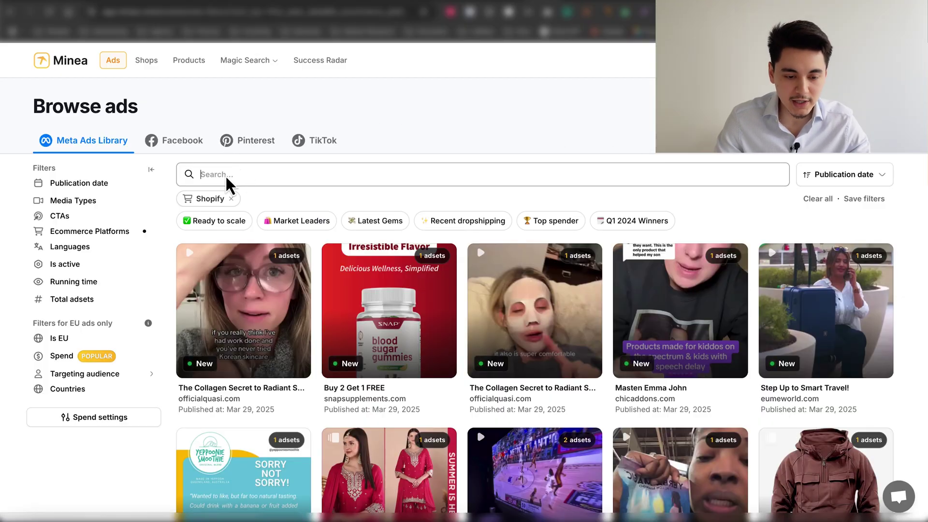
Search Facebook ads for 'true classic', limited to image ads with at least 1000 likes
left_click(185, 146)
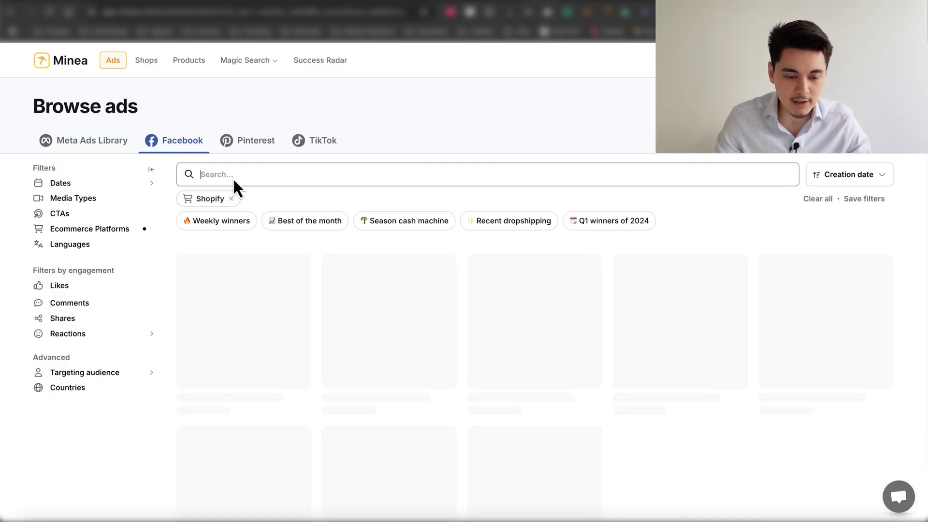
type("true classic")
key("Return")
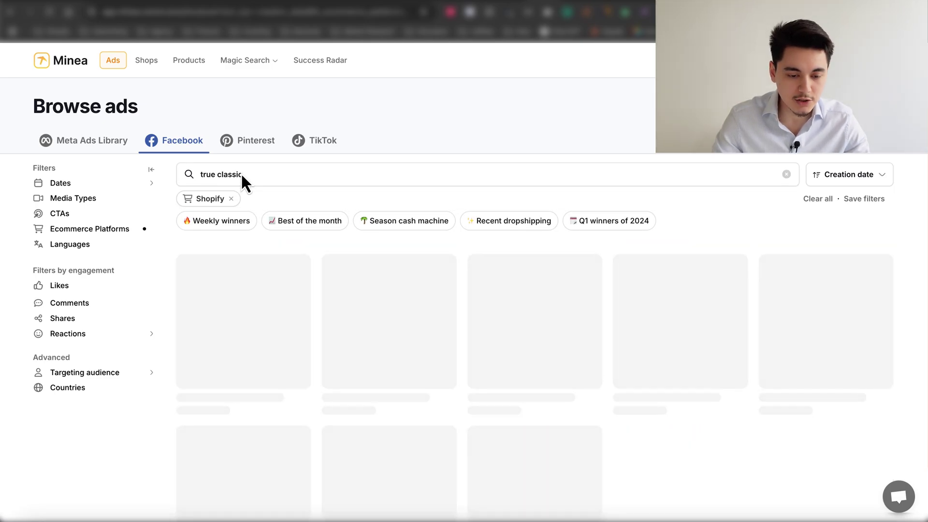
left_click(82, 285)
type("1")
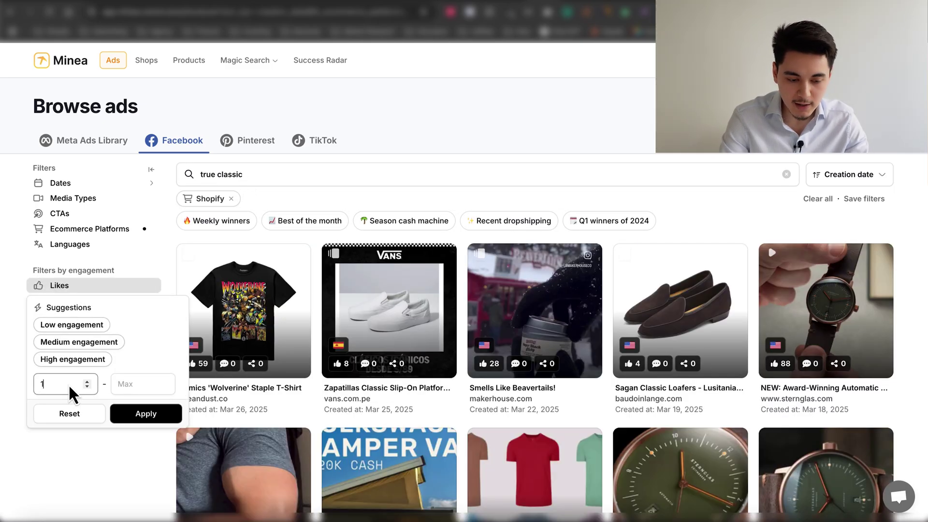
type("000")
left_click(141, 414)
left_click(72, 197)
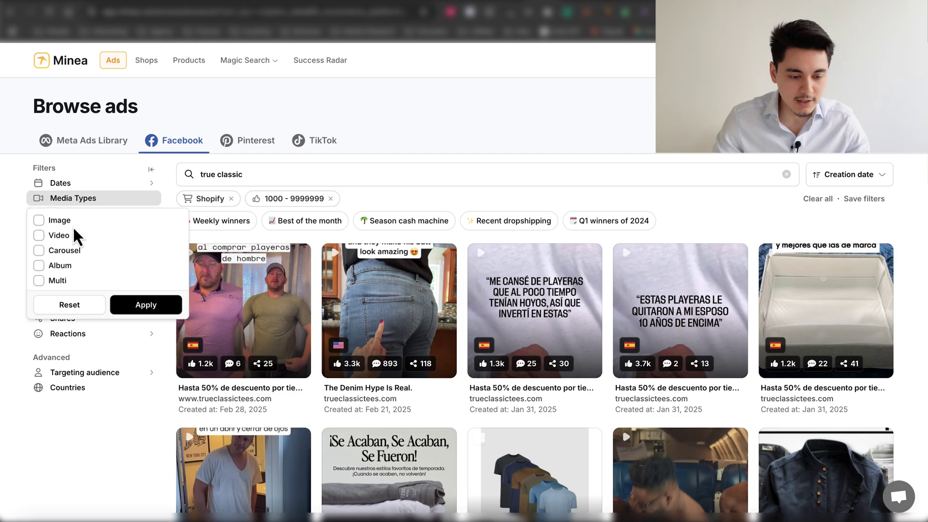
left_click(146, 306)
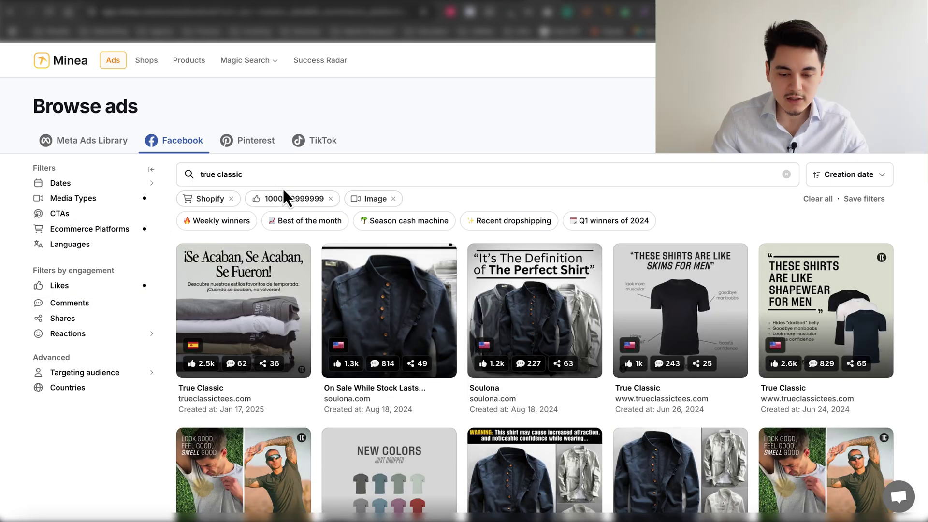
Open the 'Skims for men' ad's original post and save its image
left_click(600, 255)
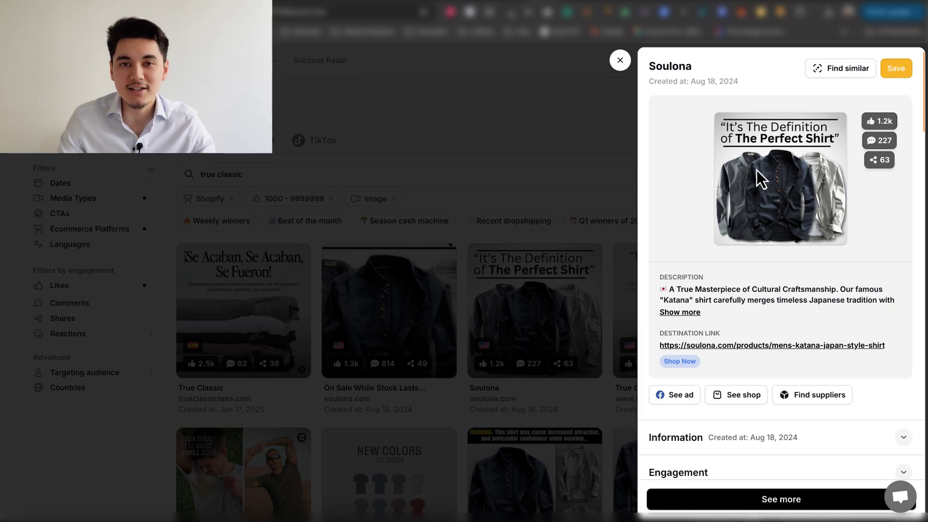
left_click(512, 319)
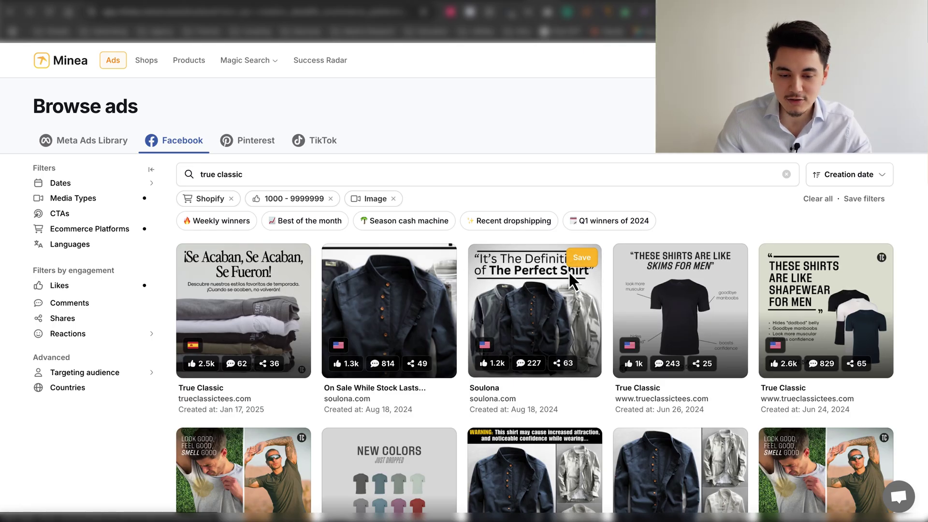
scroll(621, 207, "down", 2)
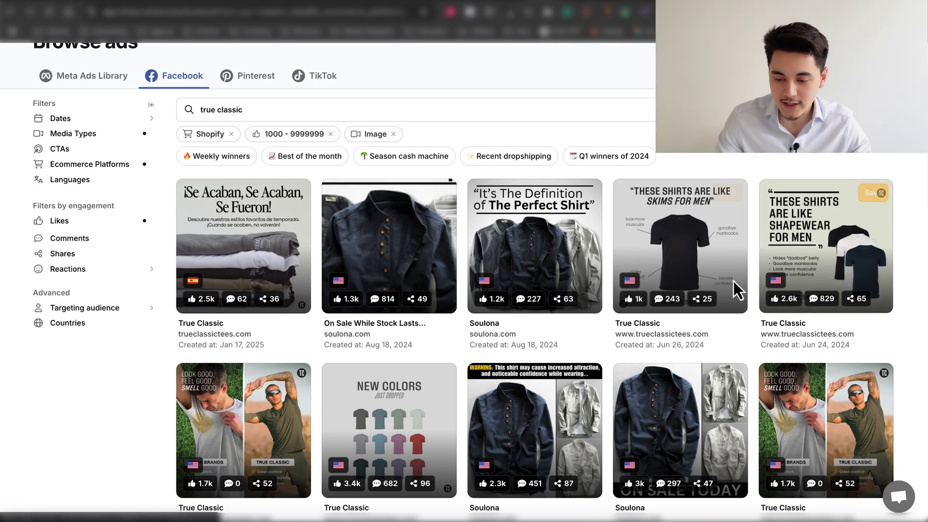
left_click(714, 265)
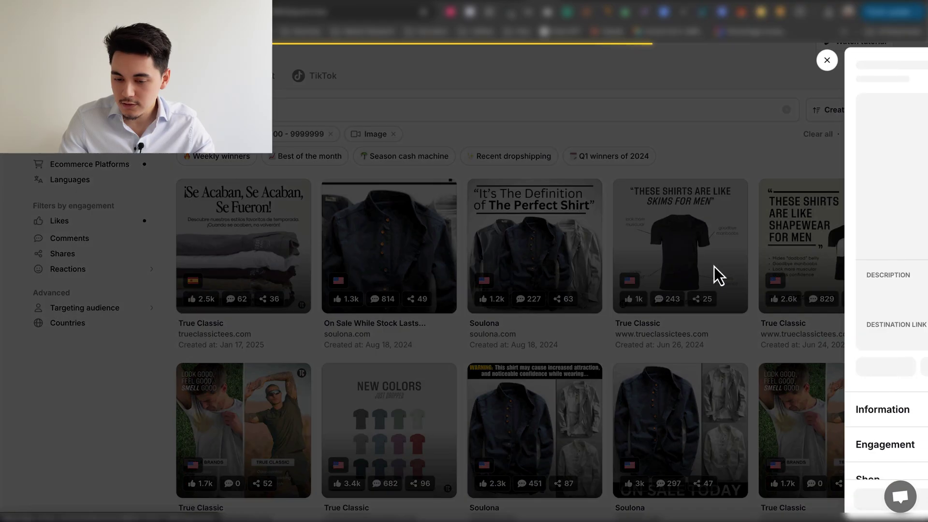
left_click(671, 383)
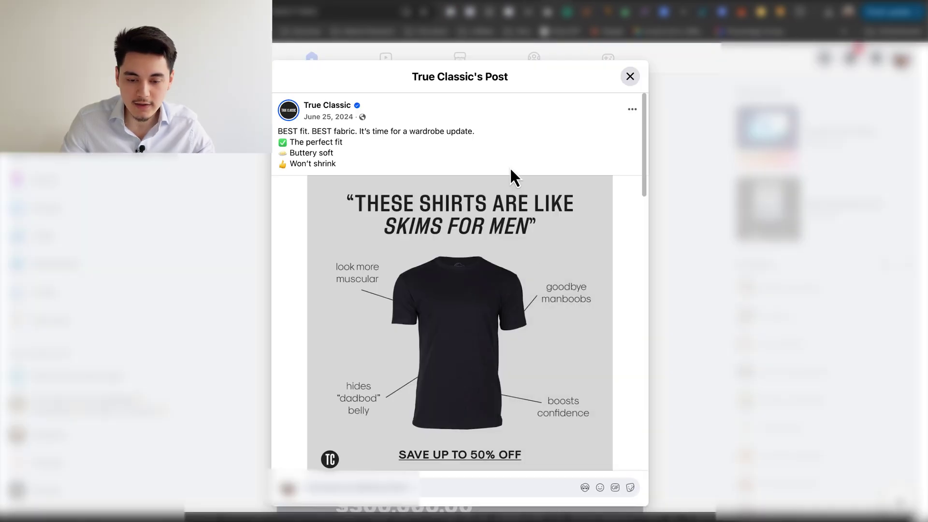
right_click(466, 275)
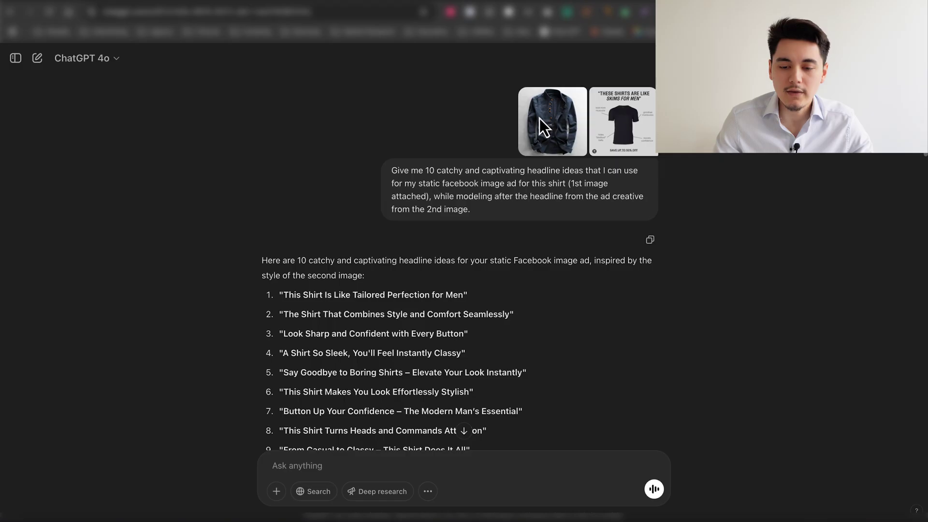
left_click(539, 119)
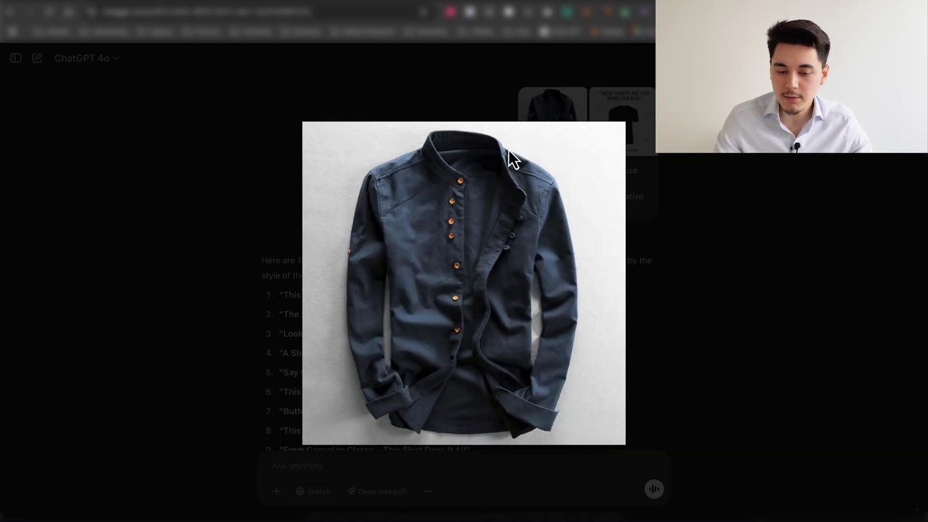
Preview the attached shirt photo and 'Skims for men' reference ad
left_click(660, 212)
left_click(614, 115)
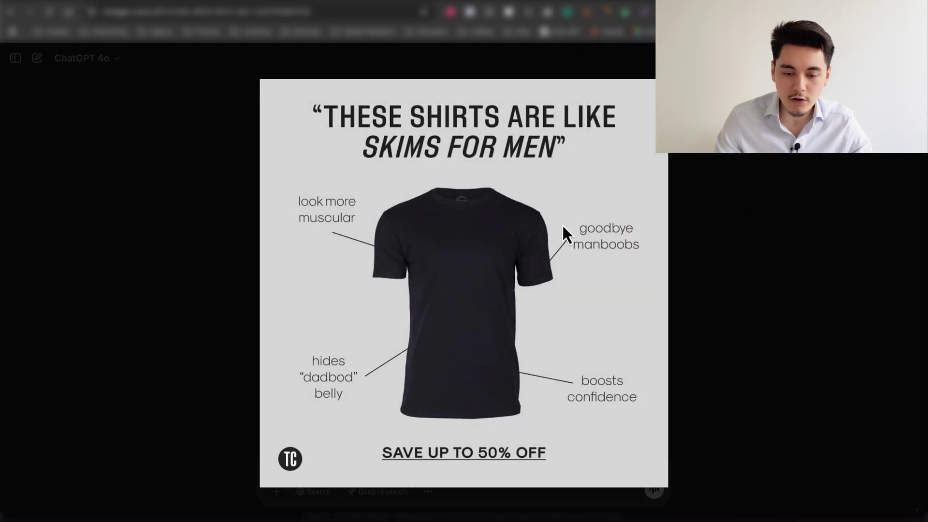
left_click(712, 213)
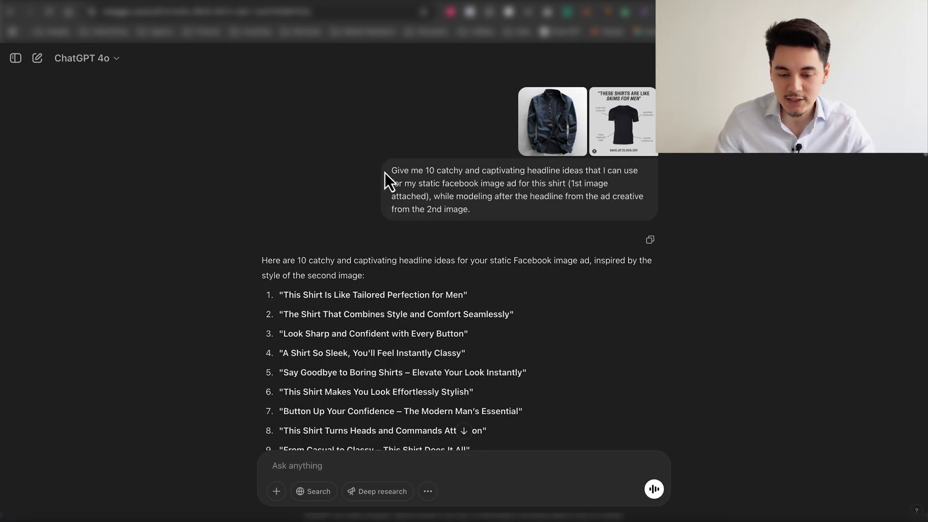
left_click_drag(391, 170, 584, 170)
left_click(587, 176)
left_click(552, 122)
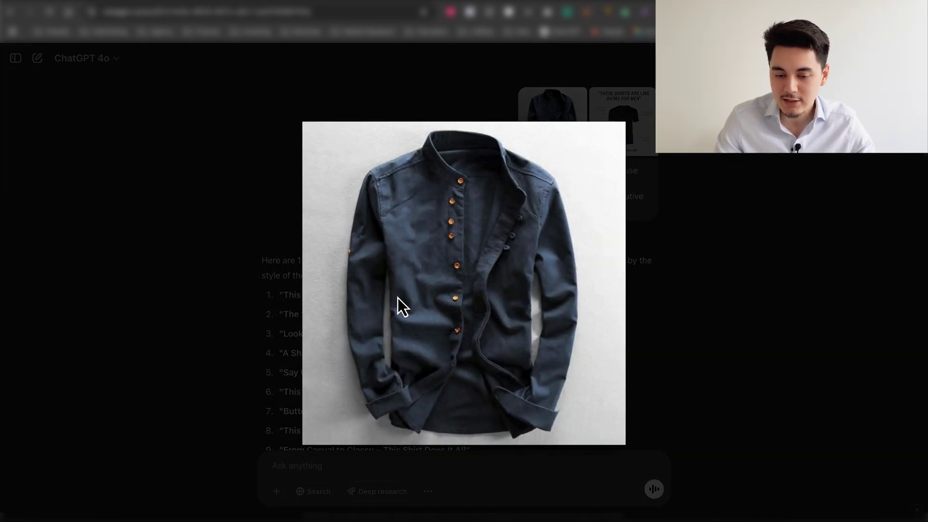
left_click(723, 224)
left_click(648, 148)
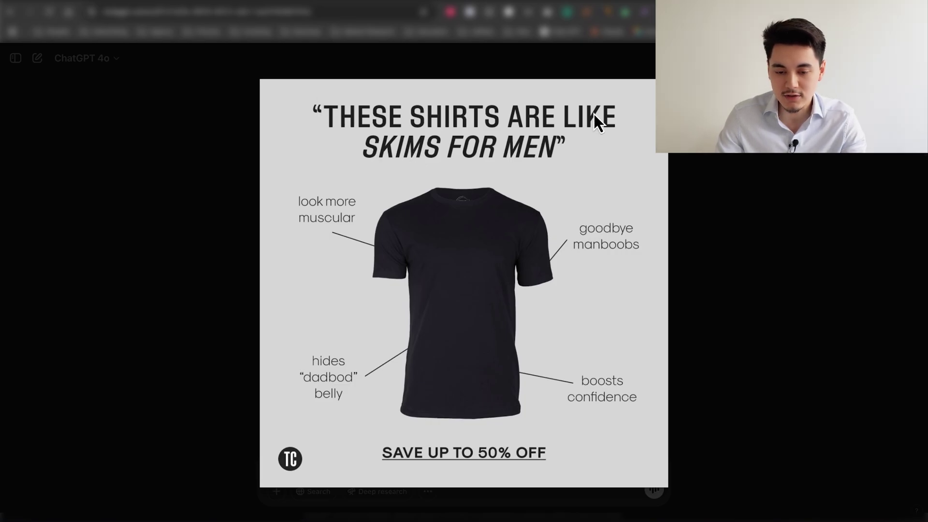
left_click(718, 171)
left_click(531, 144)
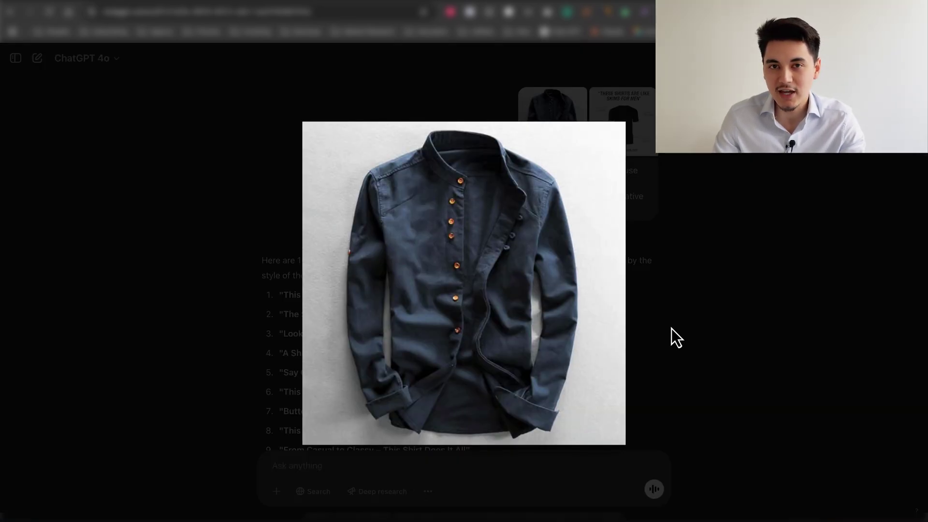
left_click(722, 294)
Read through the headline suggestions, highlighting headline 8, down to the generated shirt ad
scroll(232, 209, "down", 5)
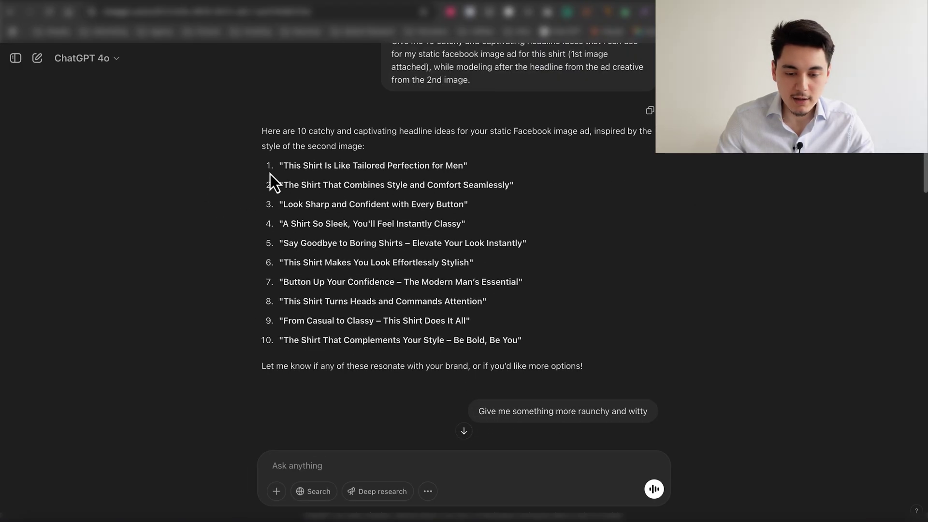
scroll(344, 221, "down", 4)
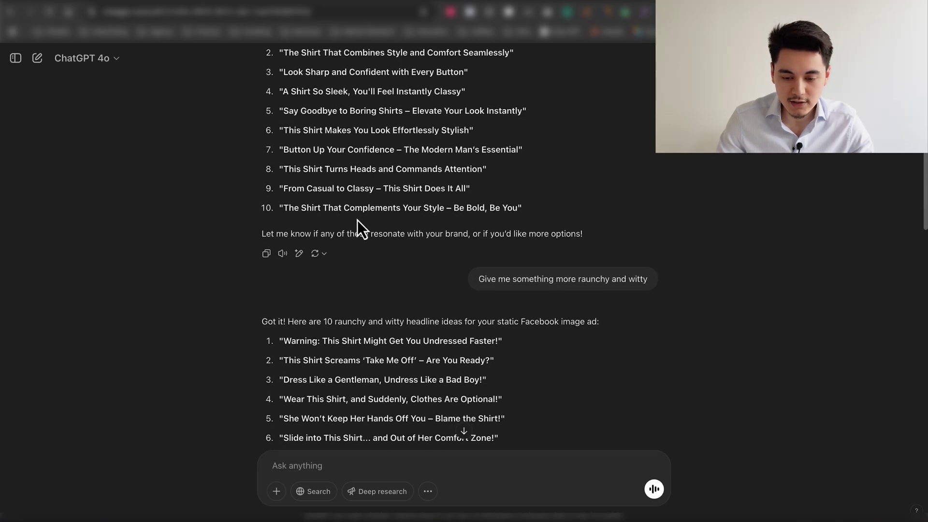
scroll(594, 135, "down", 2)
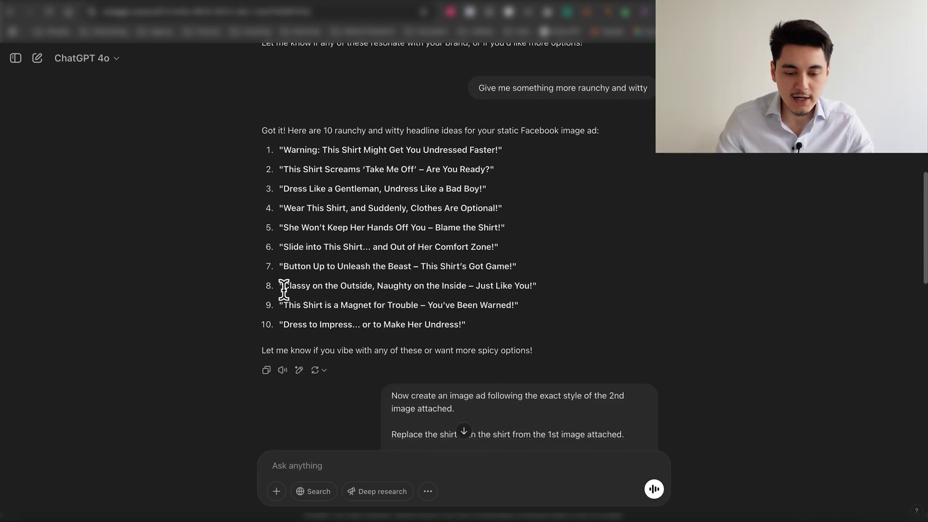
left_click_drag(283, 286, 417, 294)
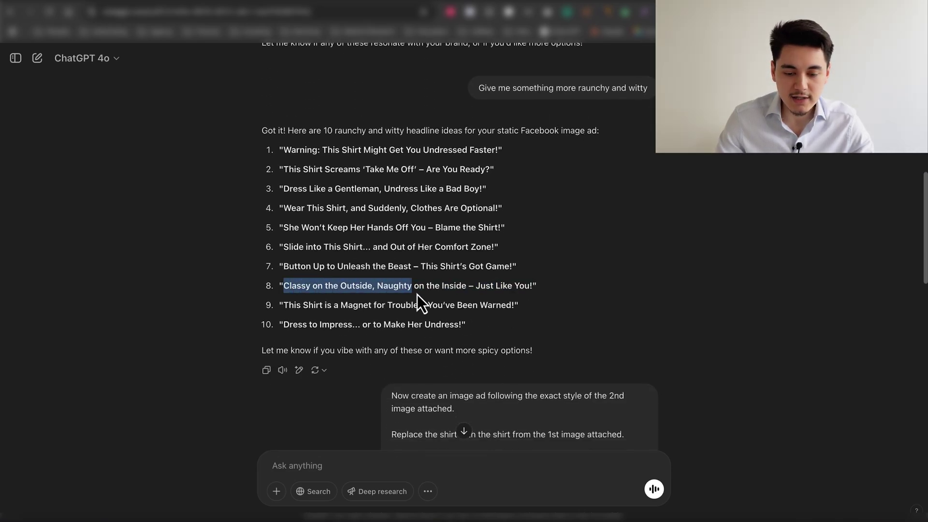
left_click(458, 288)
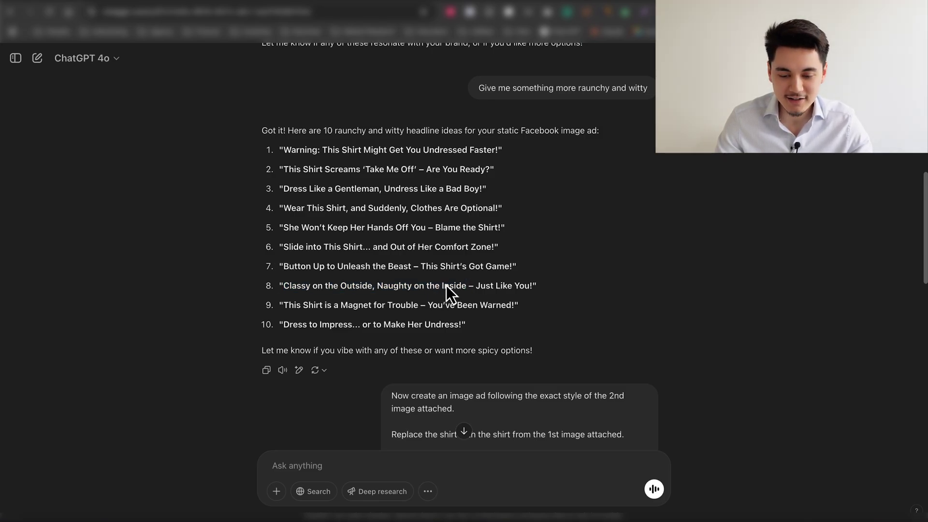
scroll(657, 244, "down", 4)
left_click_drag(284, 156, 463, 160)
left_click(463, 162)
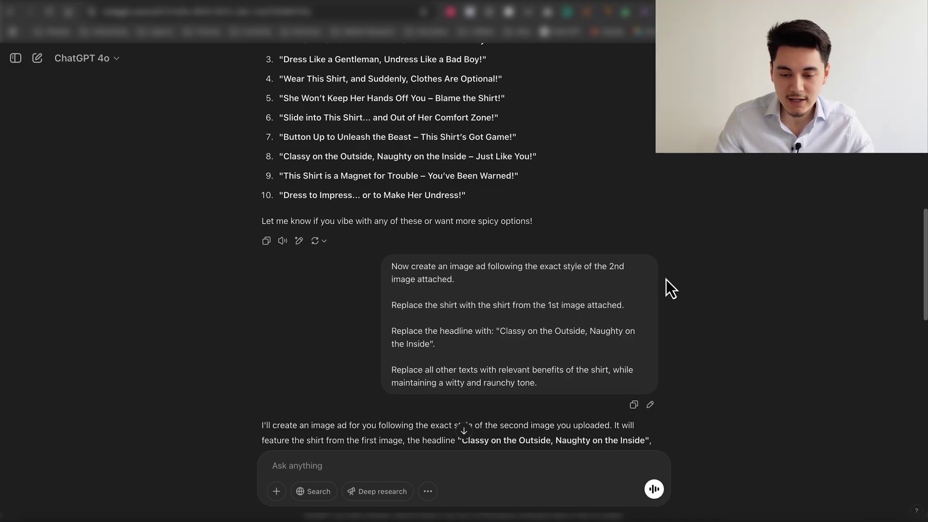
scroll(590, 166, "up", 15)
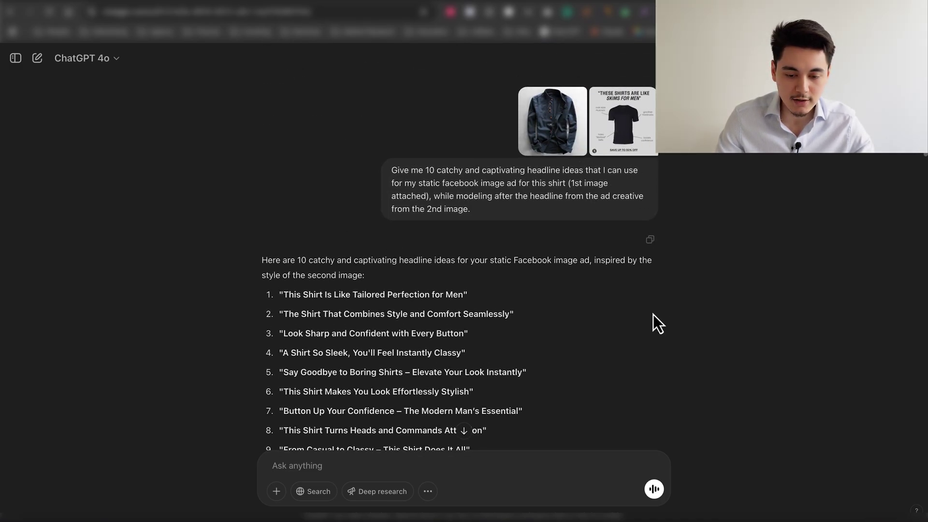
scroll(447, 309, "down", 15)
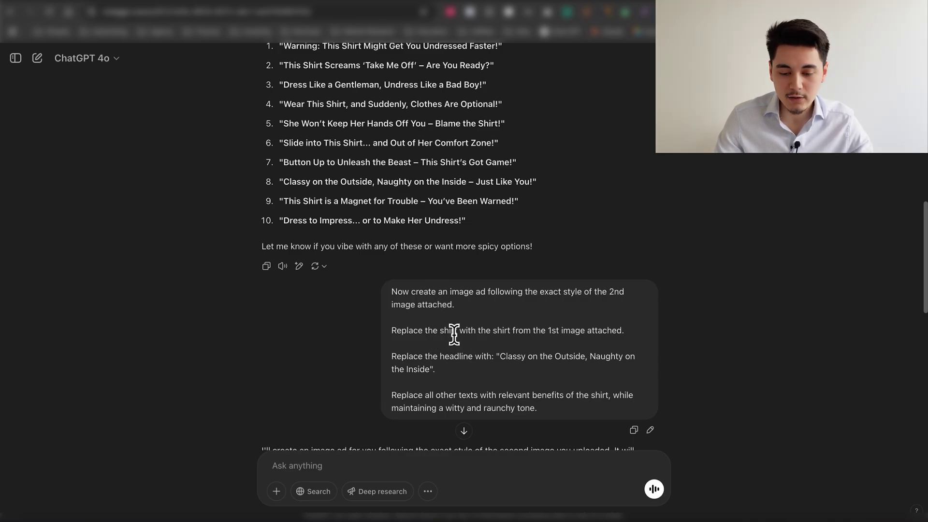
scroll(483, 274, "down", 9)
scroll(493, 271, "down", 1)
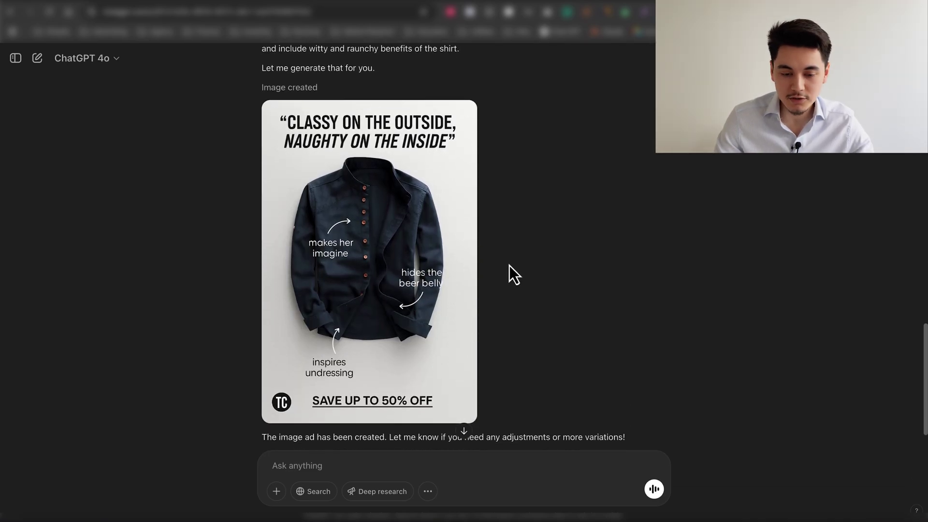
View the 'Classy on the Outside, Naughty on the Inside' ad full screen, then close it
scroll(520, 241, "down", 1)
left_click(401, 160)
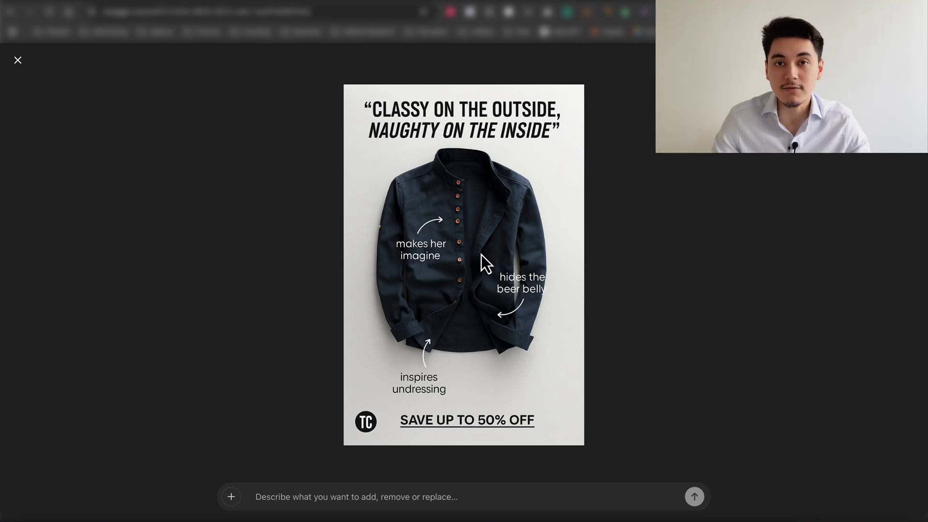
key("Escape")
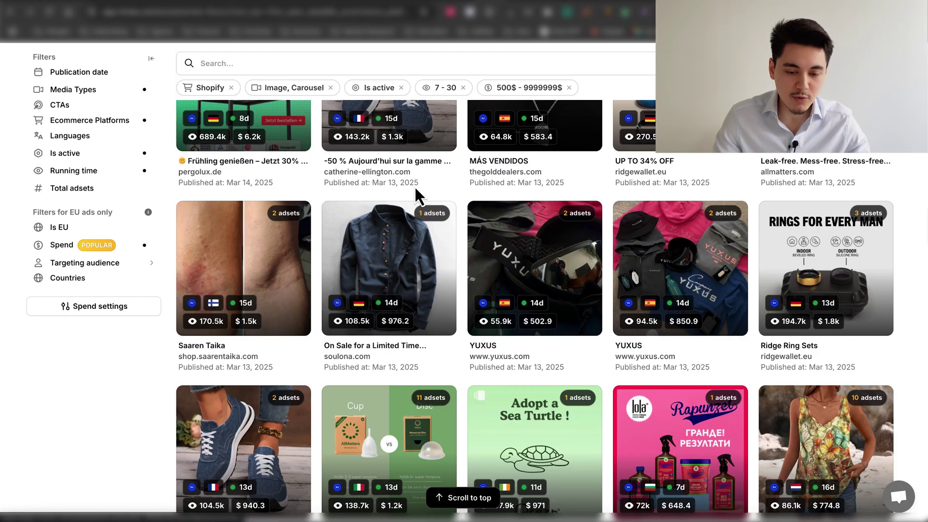
Open the soulona shirt ad's detail panel from the Minea ad grid
left_click(375, 288)
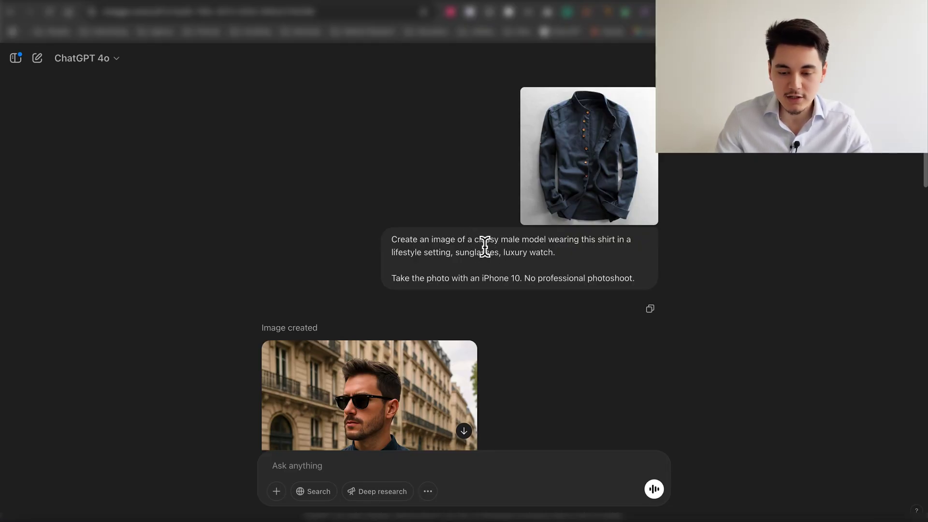
scroll(545, 258, "down", 6)
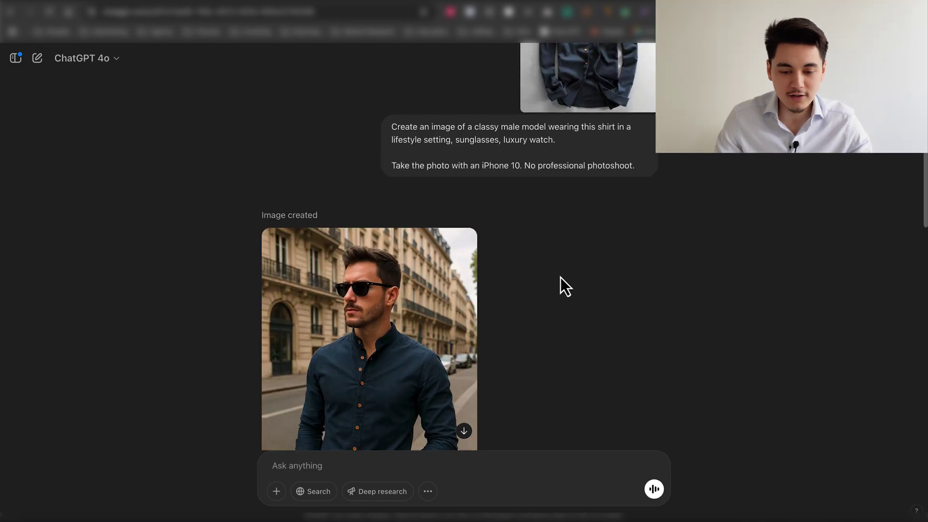
scroll(338, 174, "up", 1)
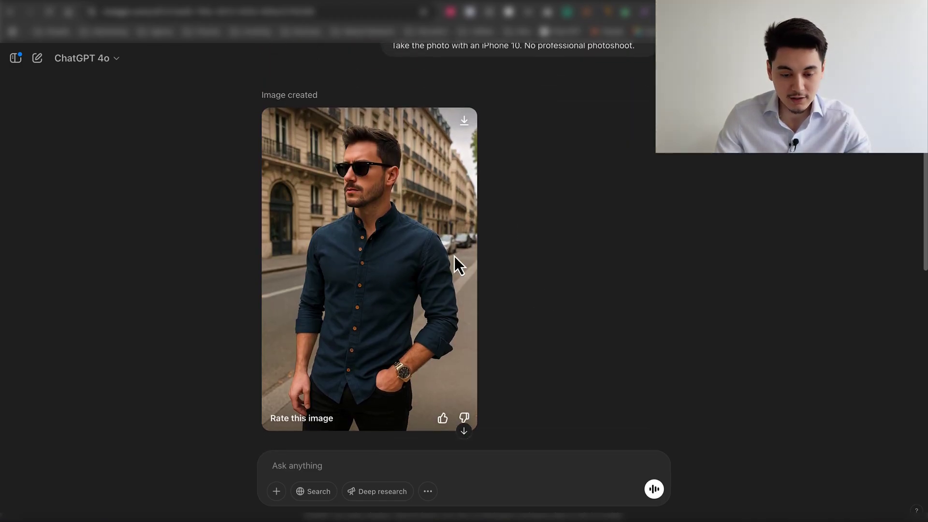
scroll(433, 331, "down", 3)
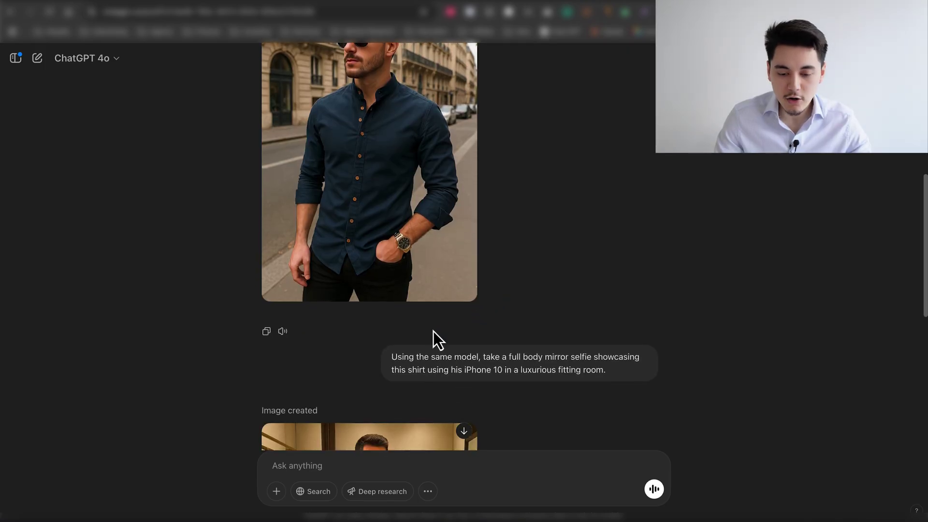
left_click_drag(387, 357, 563, 387)
left_click(616, 379)
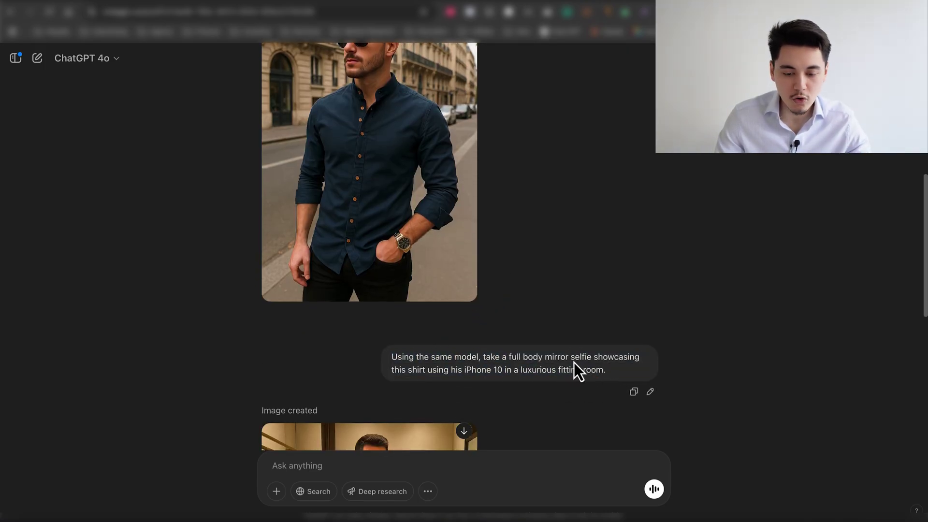
scroll(582, 340, "down", 8)
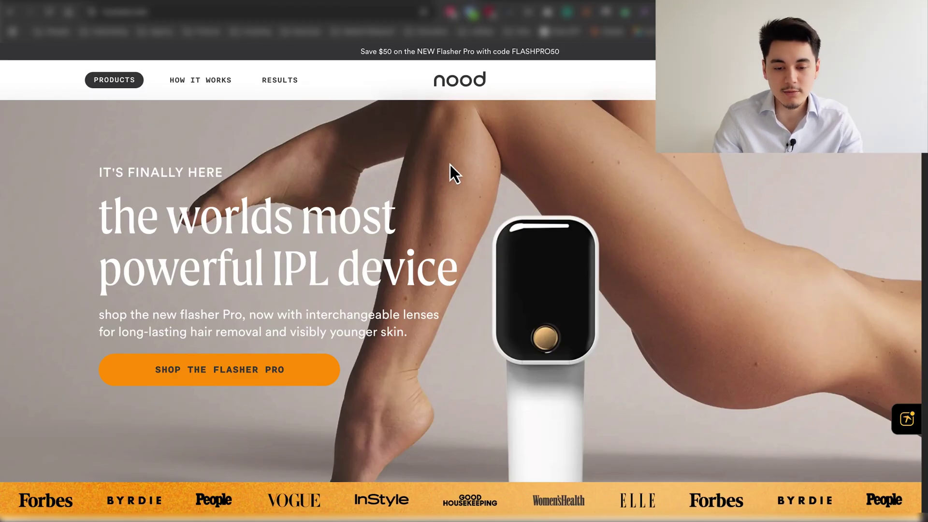
Look over nood's bestsellers and flasher products, then open Minea's trynood.com overview
scroll(452, 172, "down", 1)
scroll(452, 172, "up", 1)
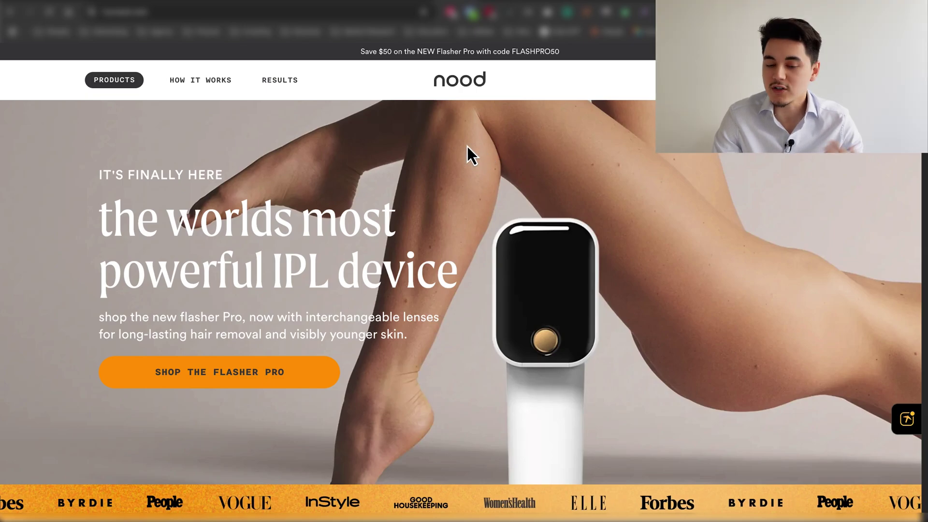
scroll(456, 144, "down", 8)
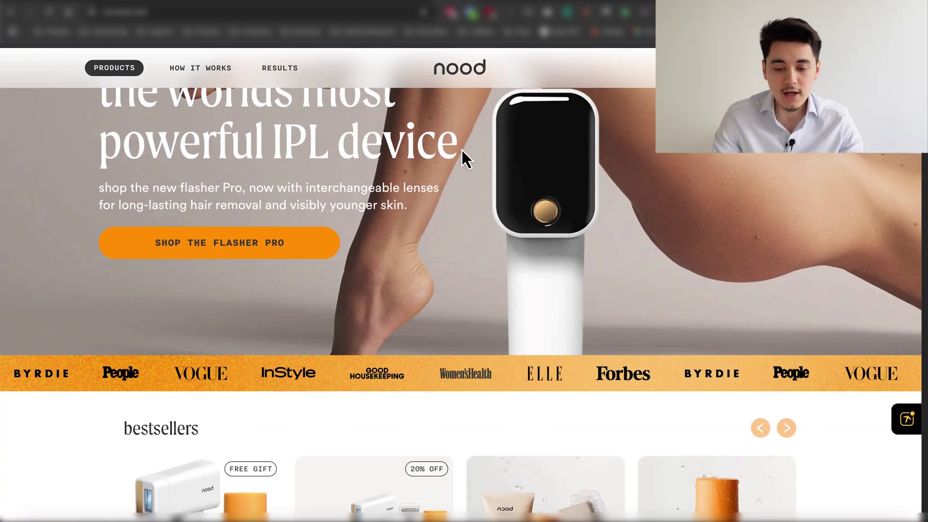
scroll(461, 162, "down", 15)
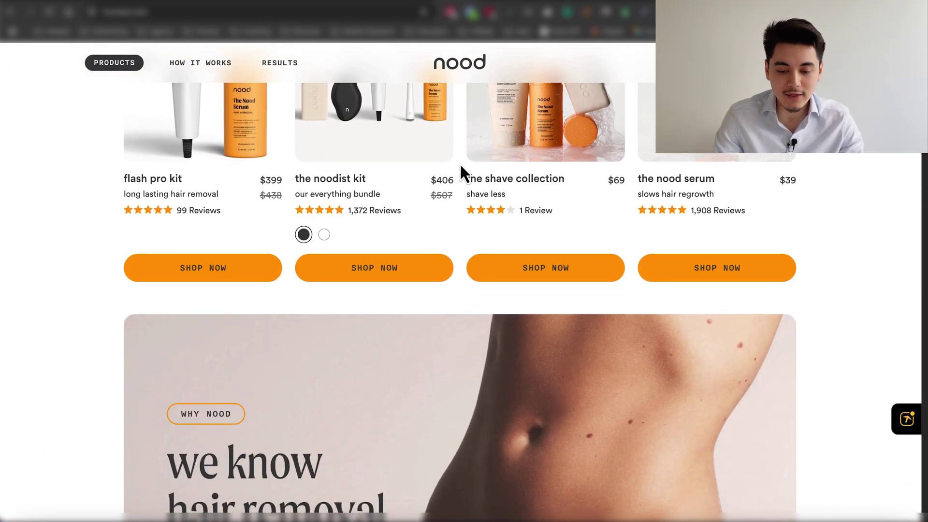
scroll(459, 164, "down", 12)
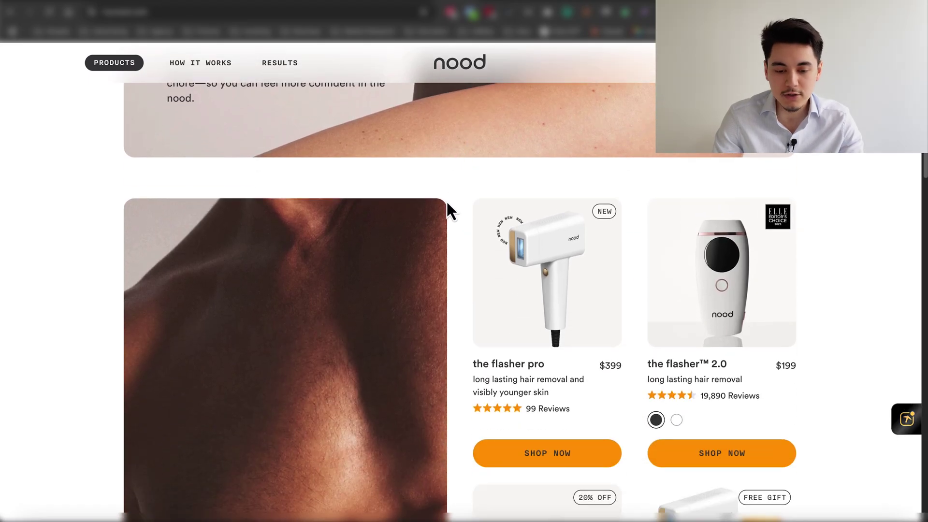
scroll(454, 230, "up", 20)
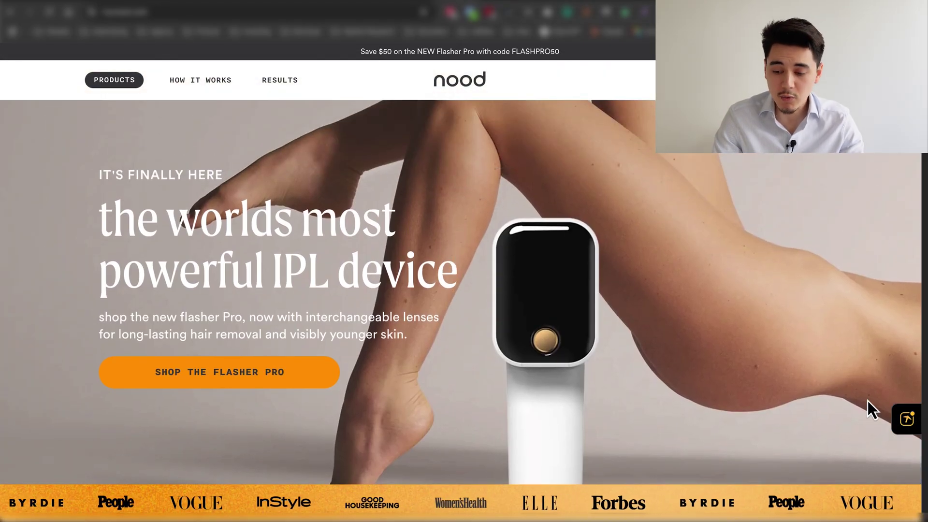
left_click(899, 421)
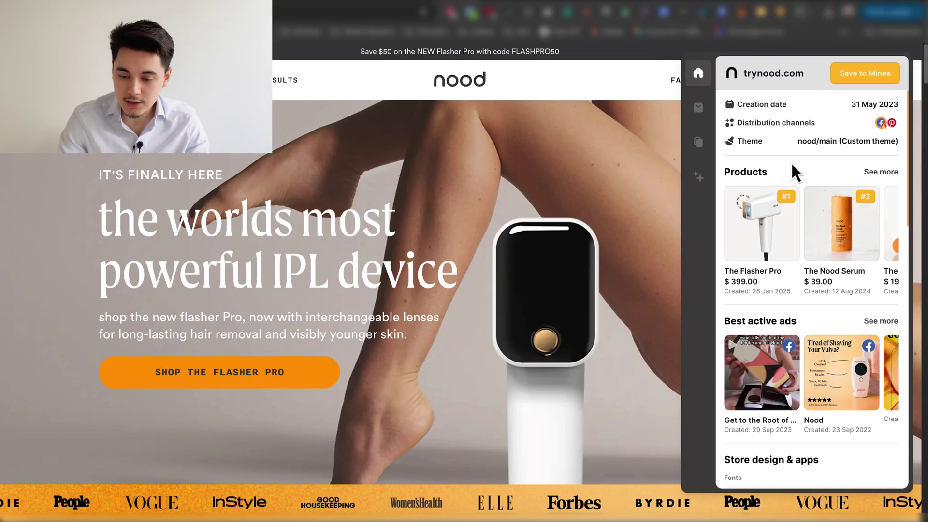
Open the Nood IPL 'FDA Cleared' ad in Minea and download its image
scroll(814, 145, "down", 8)
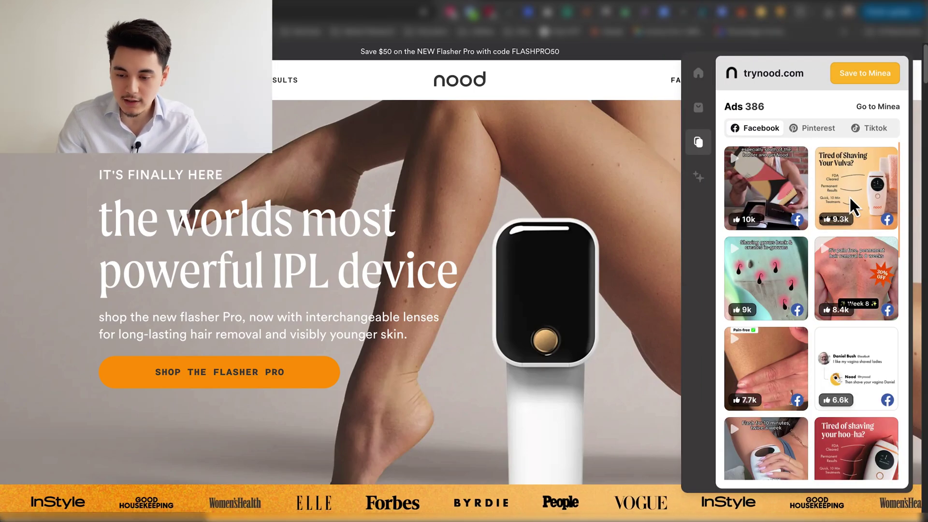
left_click(814, 148)
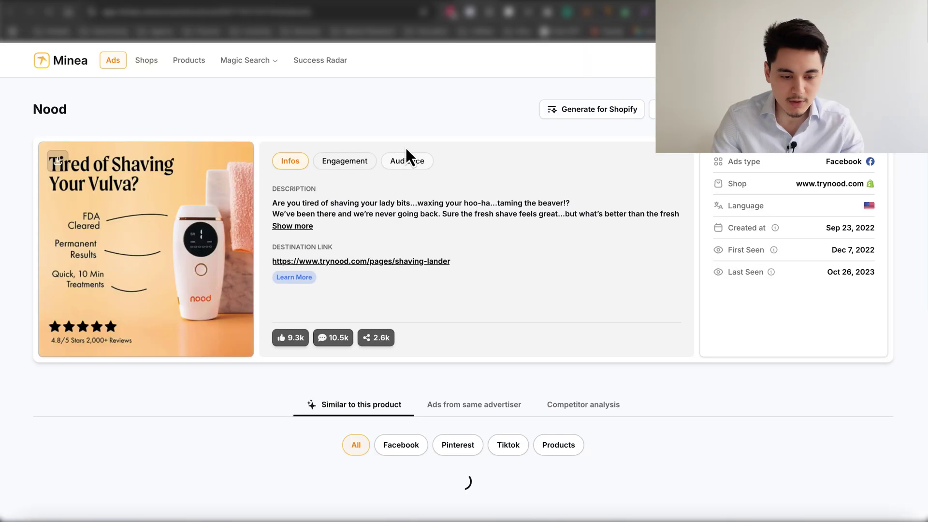
left_click(57, 161)
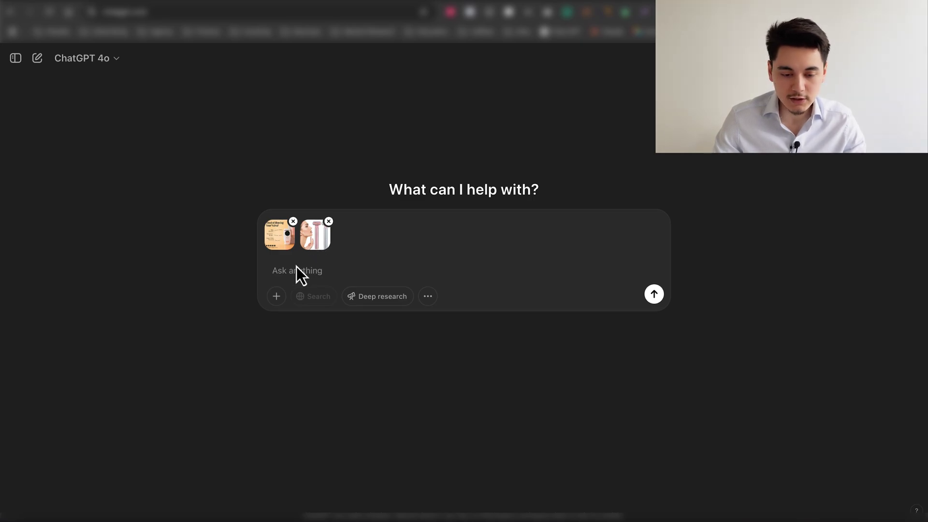
Ask ChatGPT to recreate the first image's exact ad style with the wand and red-light-therapy benefit headlines
type("Recreat")
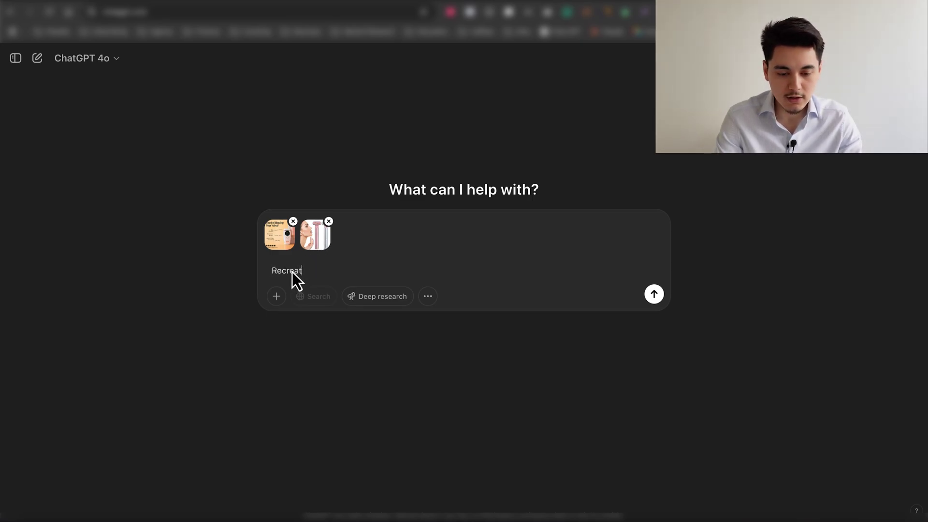
type("e the exact sa")
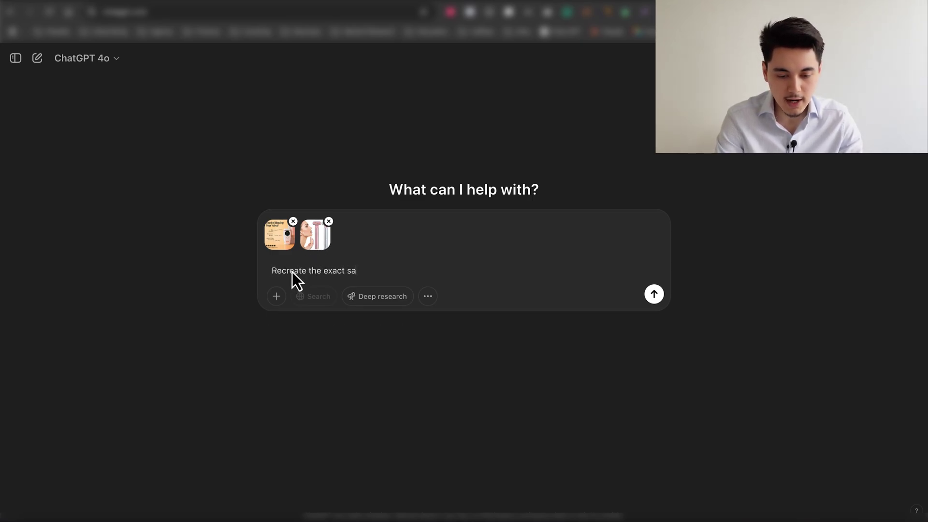
type("me ad sryle as the fir")
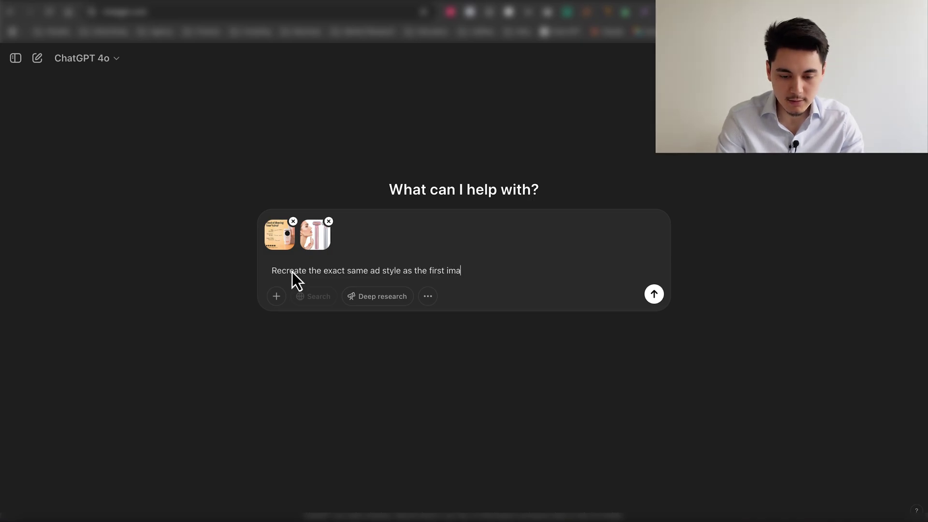
type("st image attached and replace t")
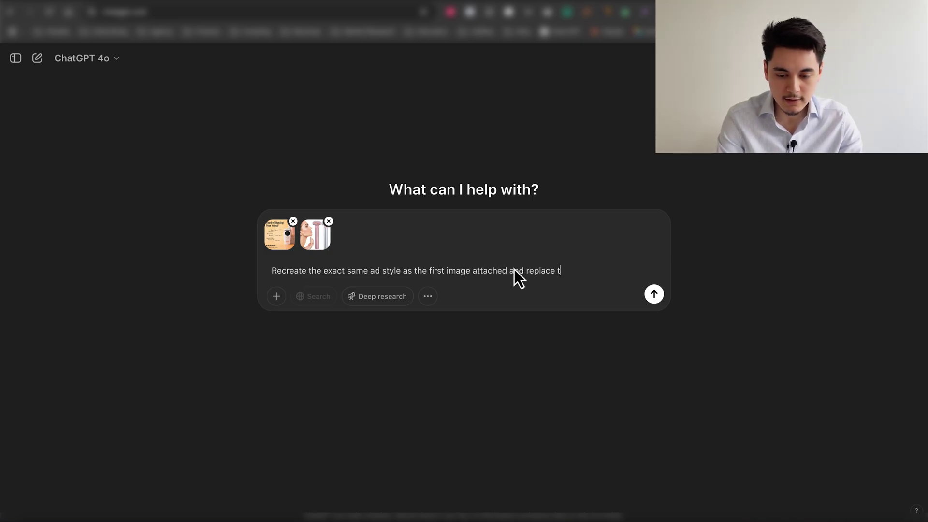
type("he product with the lig")
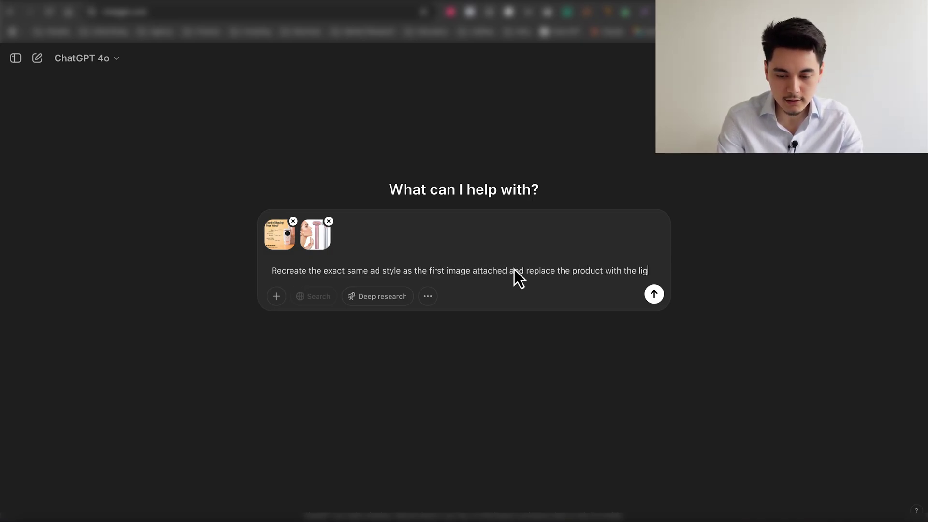
type("ht therapy wand from the 2nd image.")
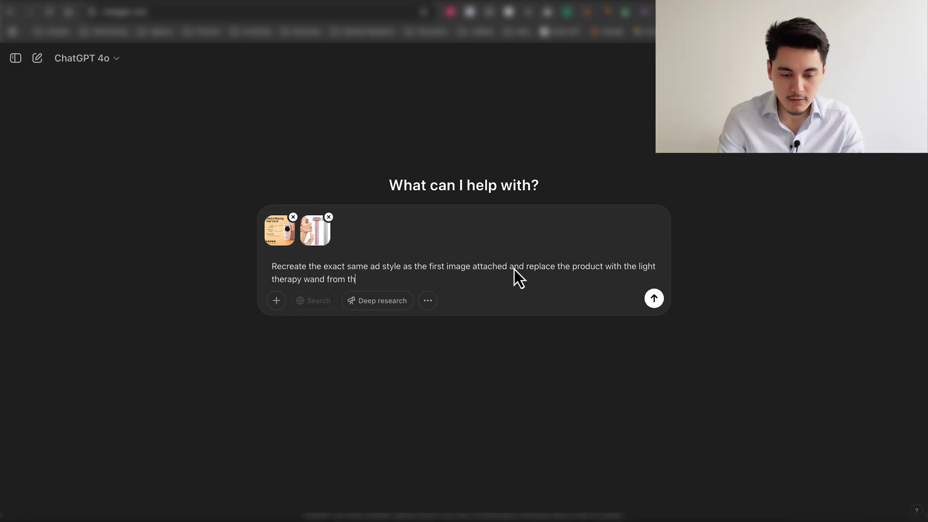
key("shift+Return")
key("shift+Return")
type("Adapt")
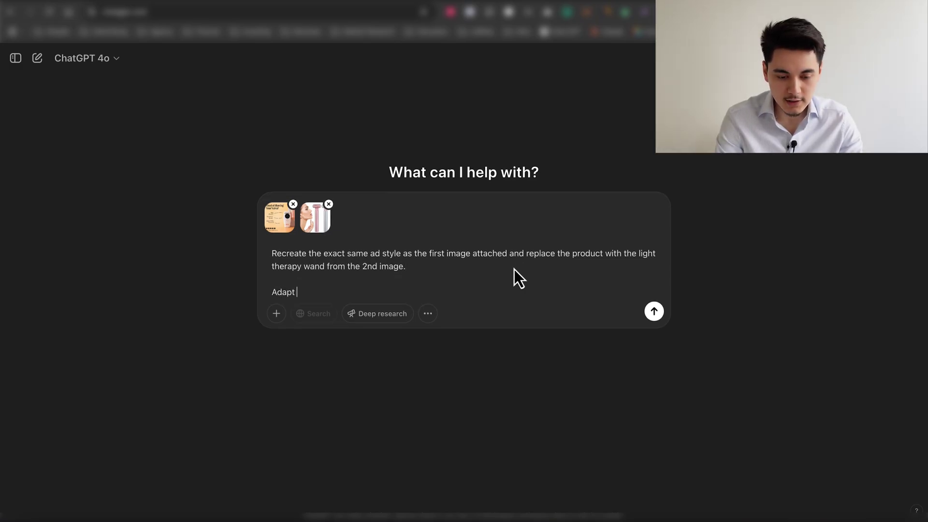
type(" and change the headline ")
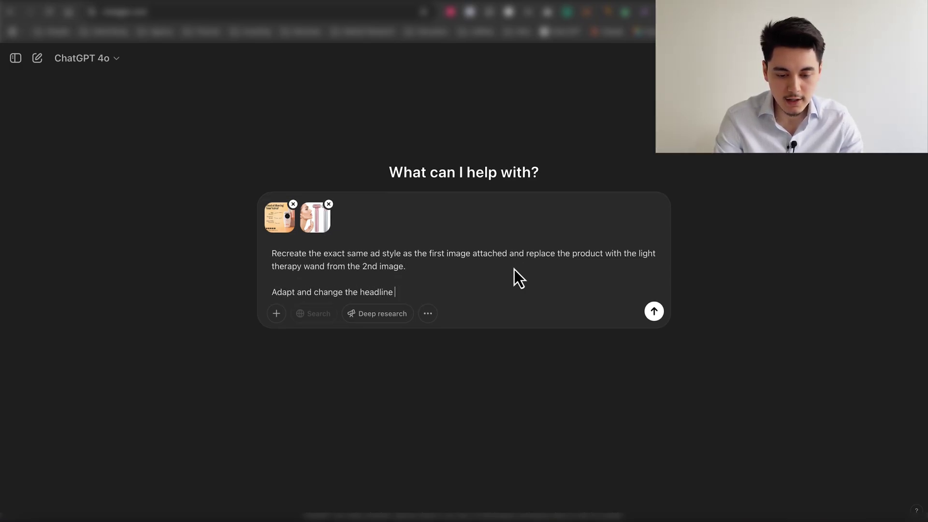
type("and text with benefit")
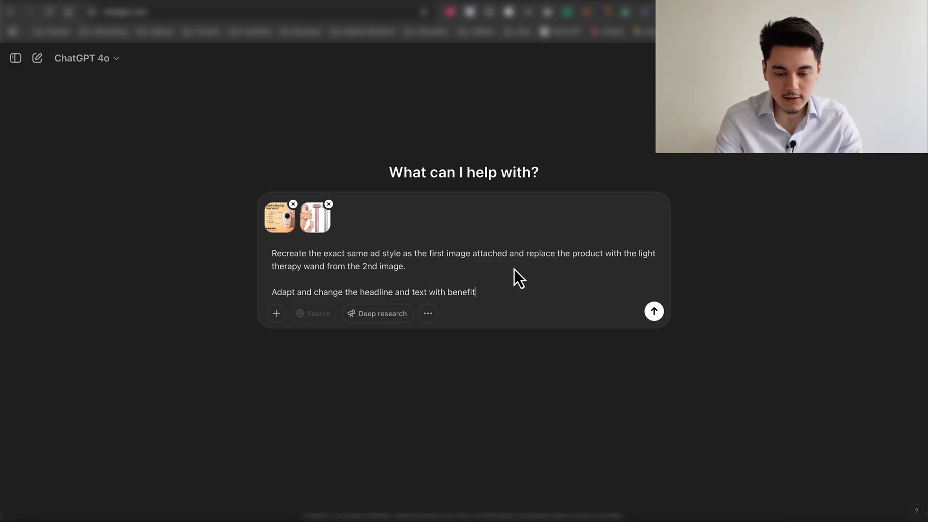
type("s of red light th")
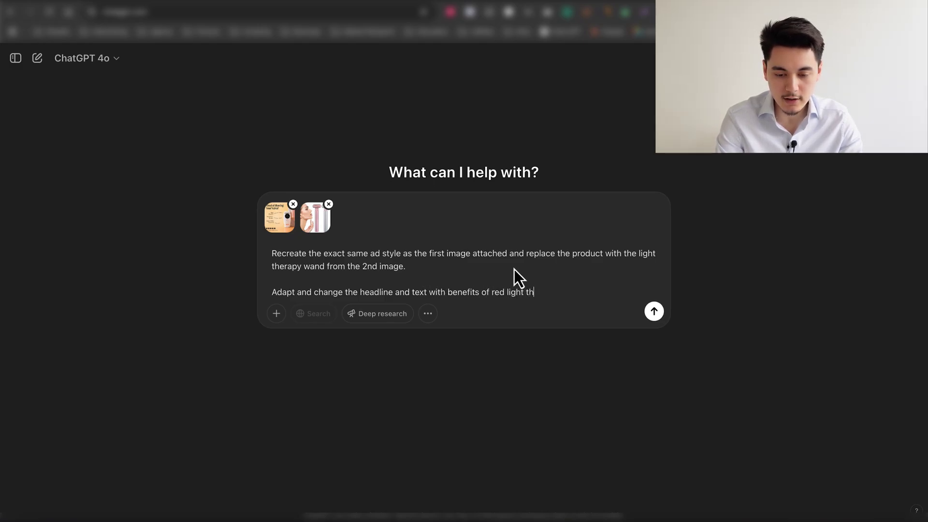
type("erapy.")
key("Return")
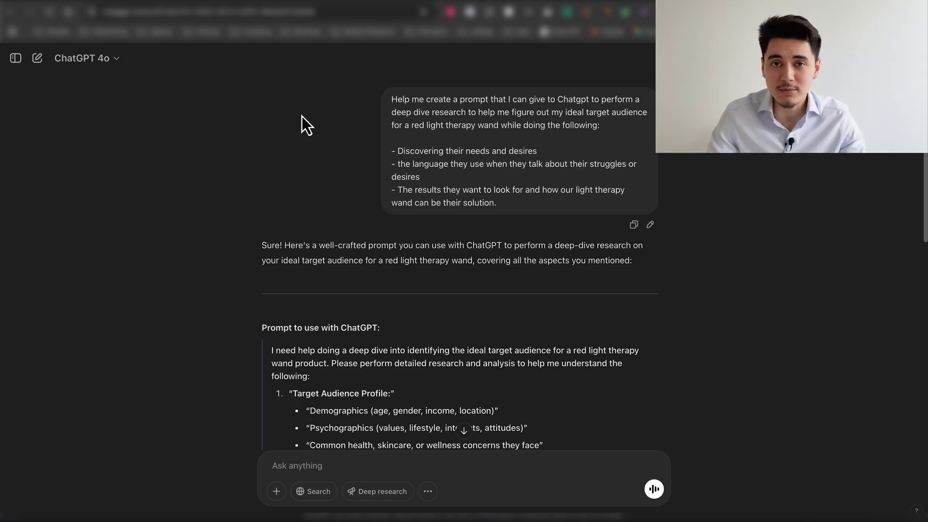
Switch the chat to GPT-4.5 and select the generated audience research prompt text
left_click(94, 60)
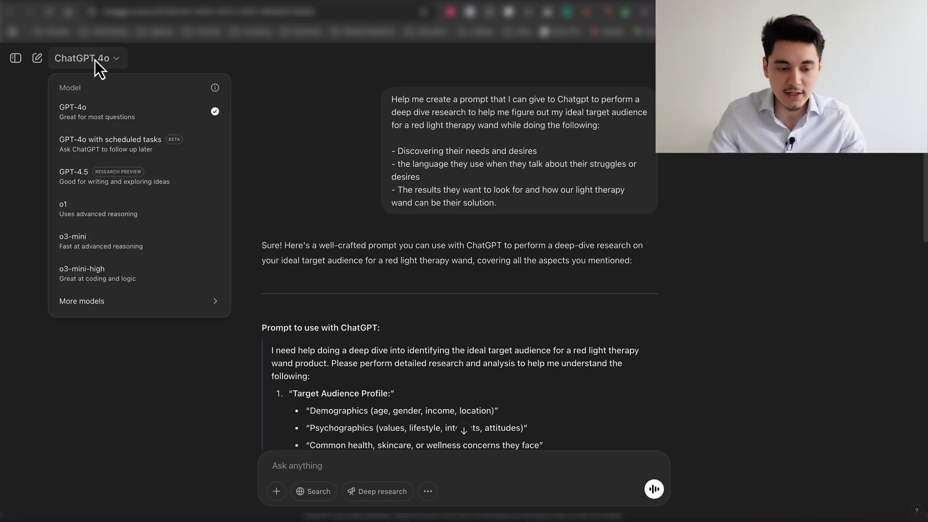
left_click(84, 181)
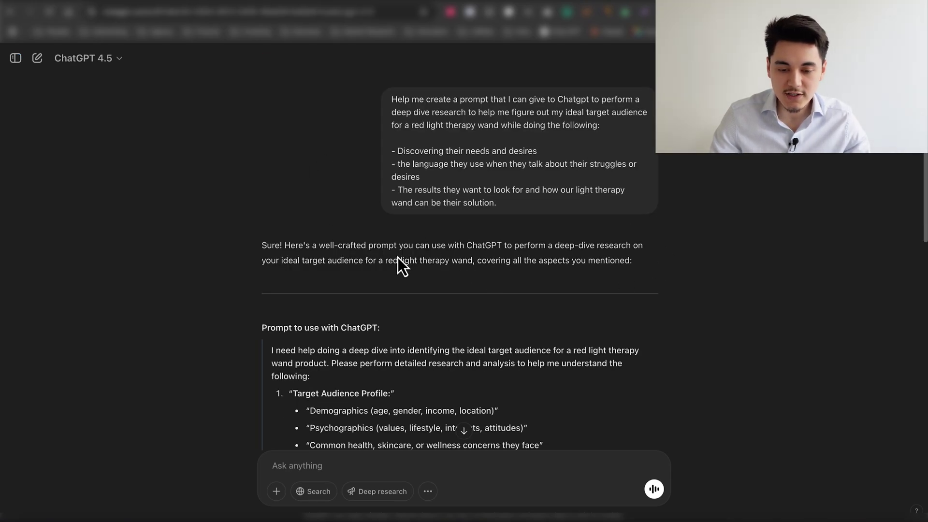
scroll(398, 257, "down", 4)
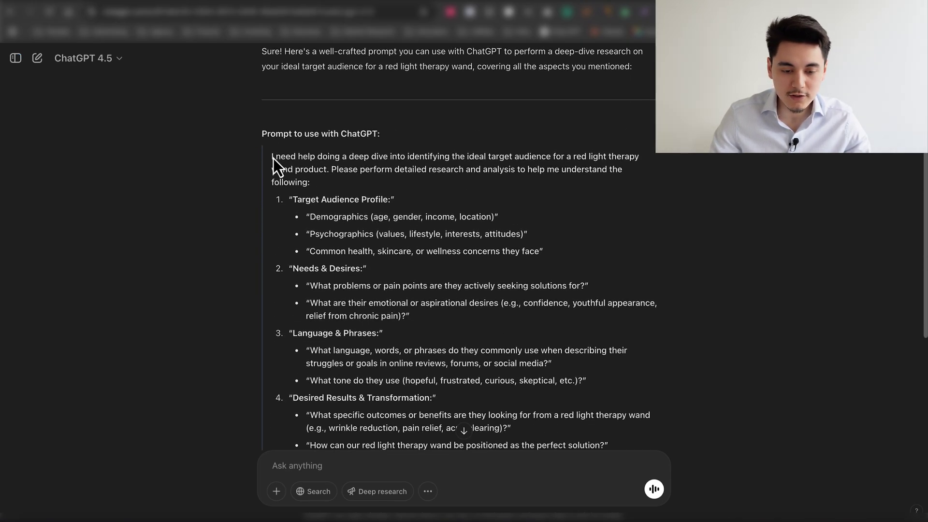
left_click_drag(274, 158, 581, 302)
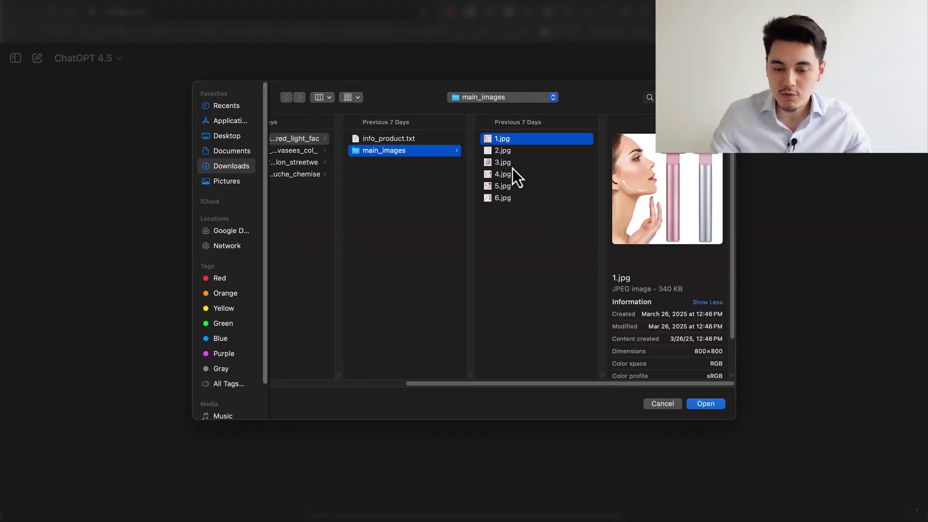
Attach the six product images, paste the audience research prompt, and turn on Deep research
left_click(503, 197, "shift")
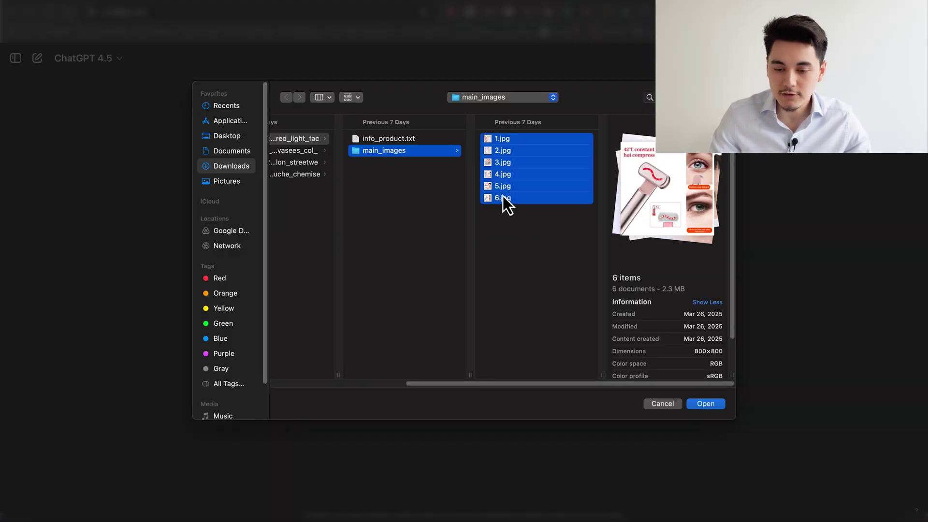
left_click(705, 403)
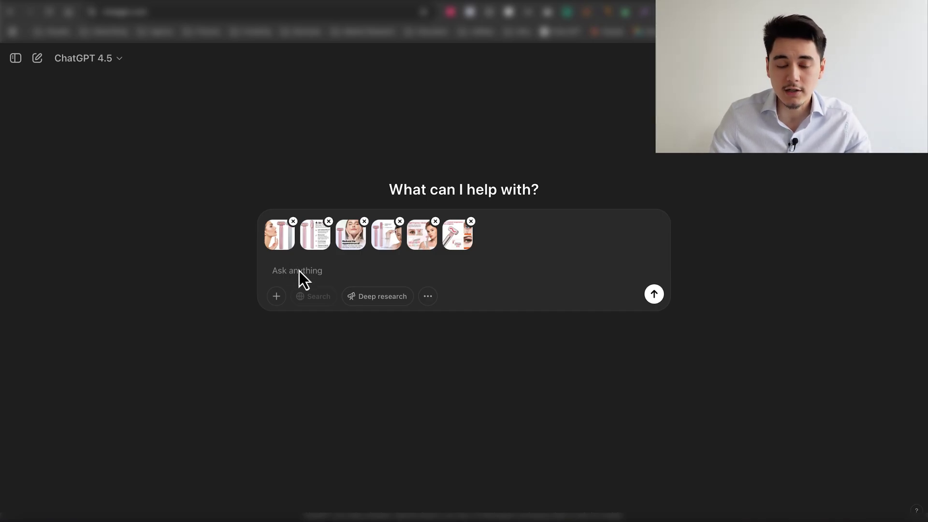
key("ctrl+v")
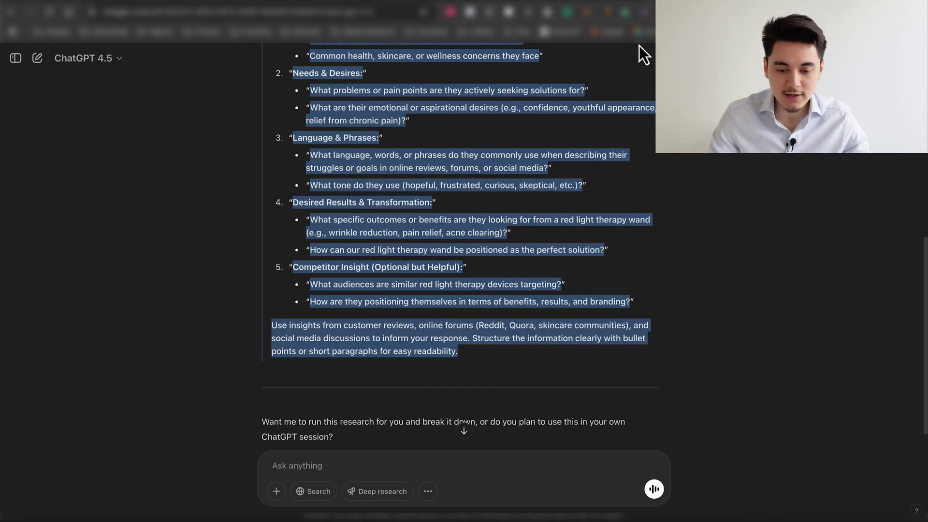
left_click(507, 234)
scroll(507, 234, "up", 7)
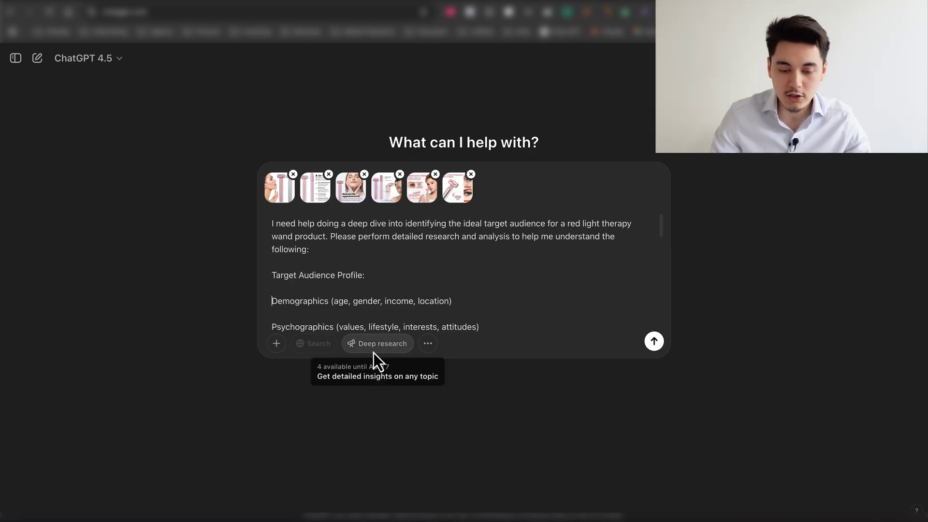
left_click(379, 344)
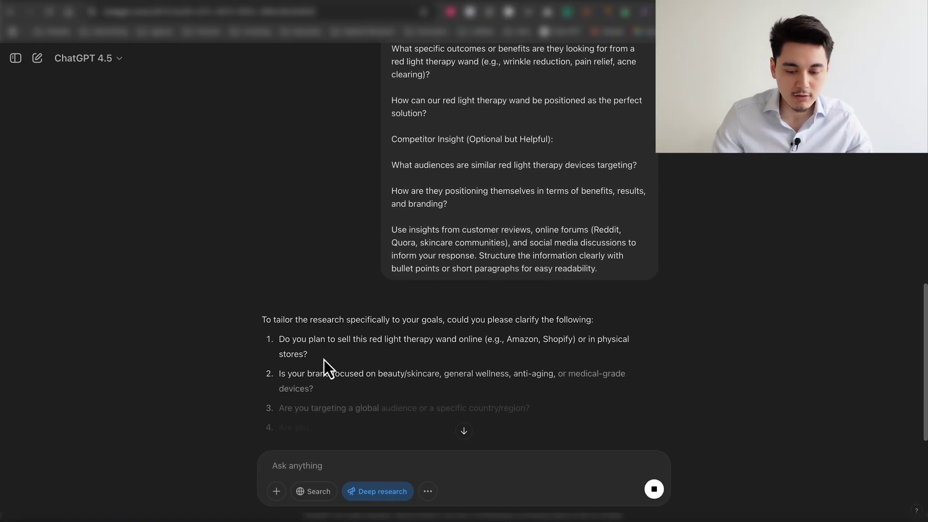
Answer the clarifying questions: 1. Shopify, 2. Beauty/skin care, 3. US, 4. Mid-range
scroll(391, 347, "down", 1)
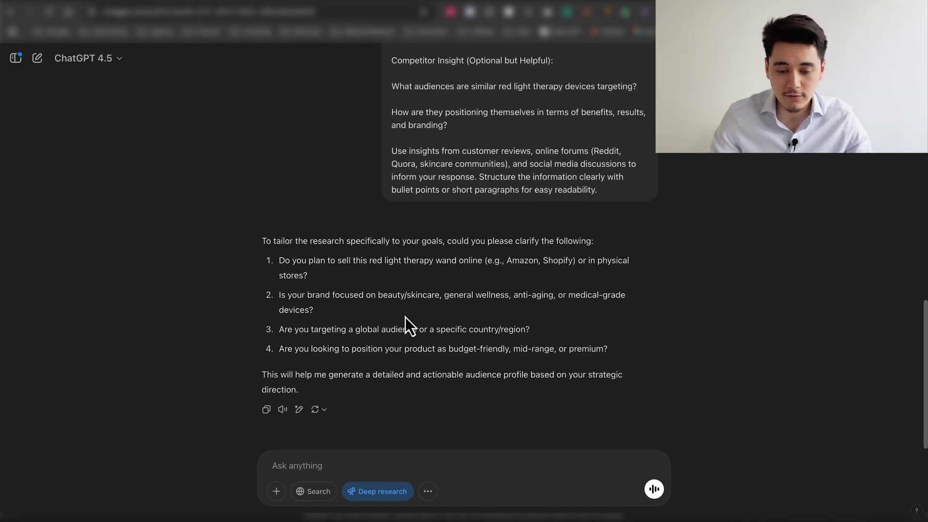
left_click(349, 471)
type("1. Shopif")
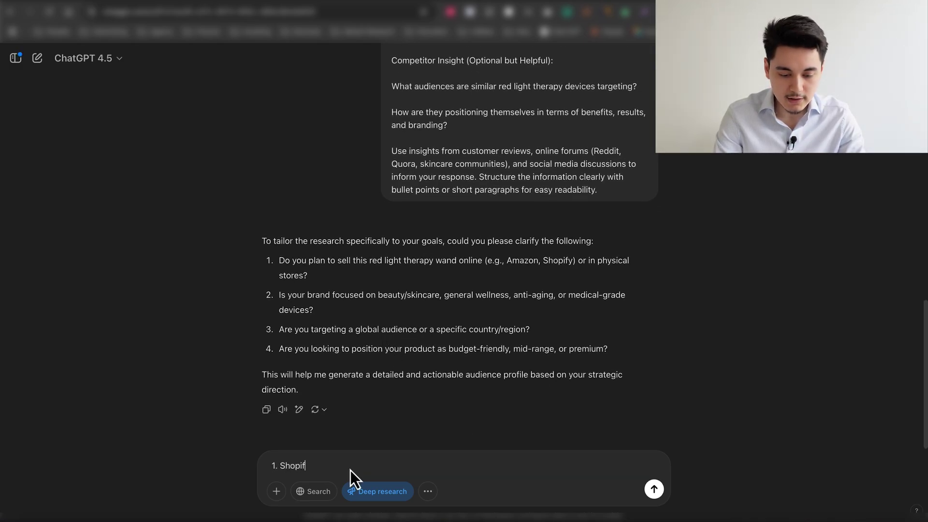
type("y")
key("shift+Return")
type("2. Beauty")
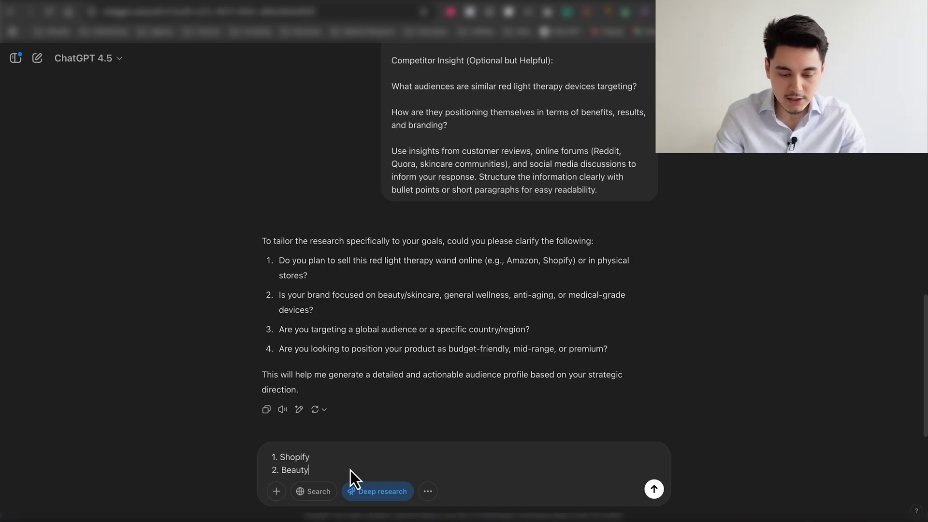
type("/skin care")
key("shift+Return")
type("3. US")
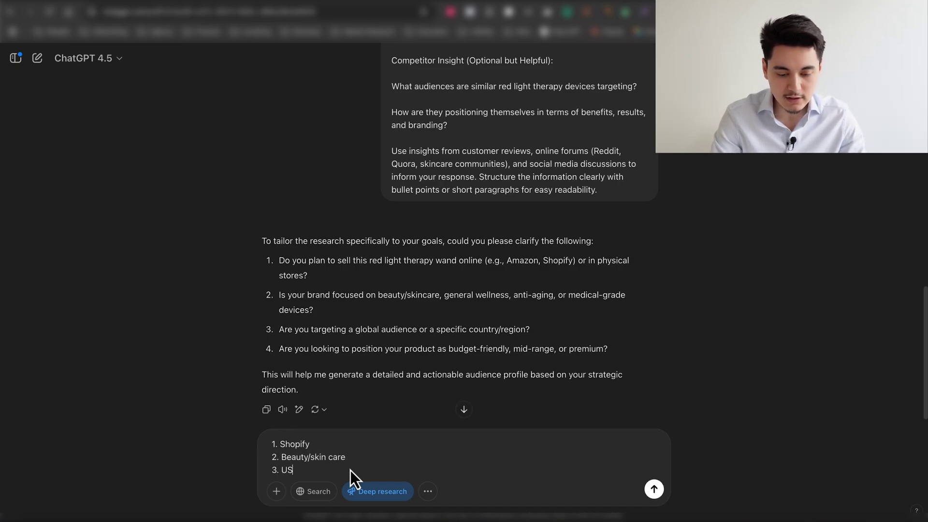
key("shift+Return")
type("4. Mid-range")
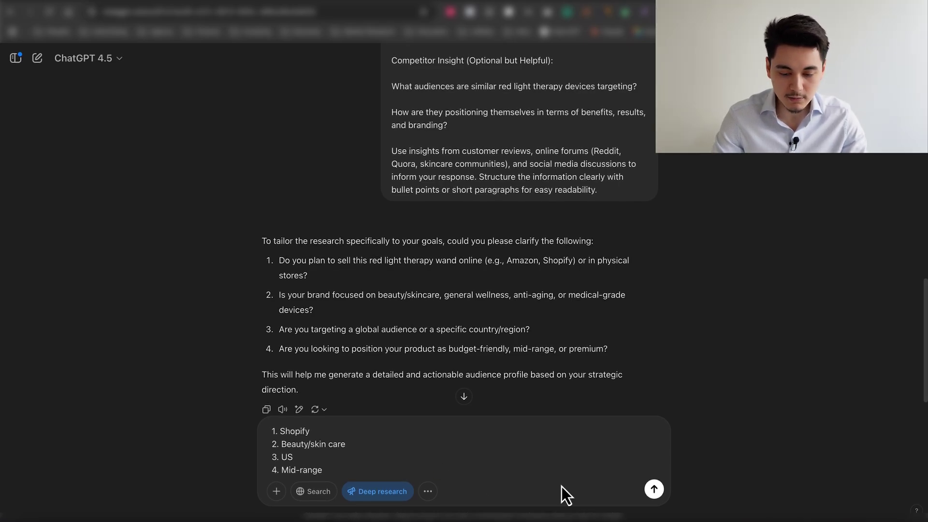
key("Return")
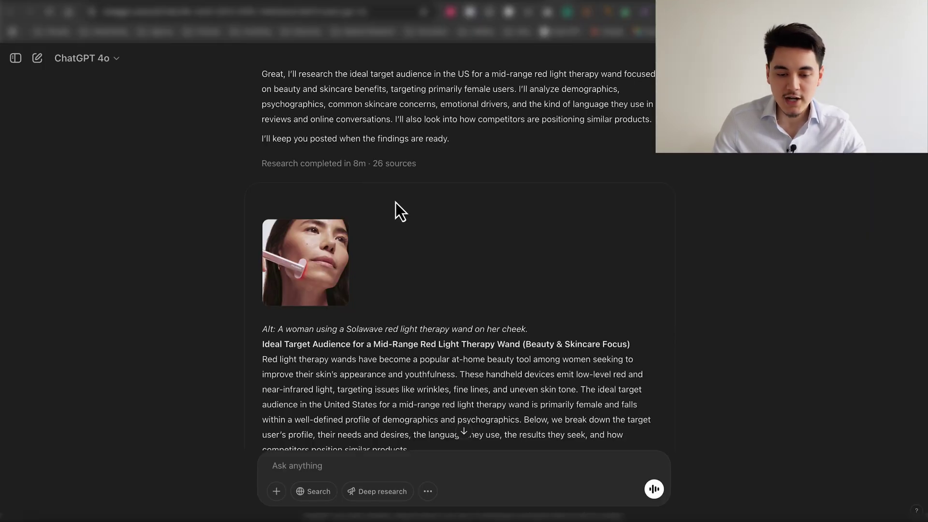
Scroll through the audience research report, pointing out the Needs & Desires section
scroll(442, 259, "down", 8)
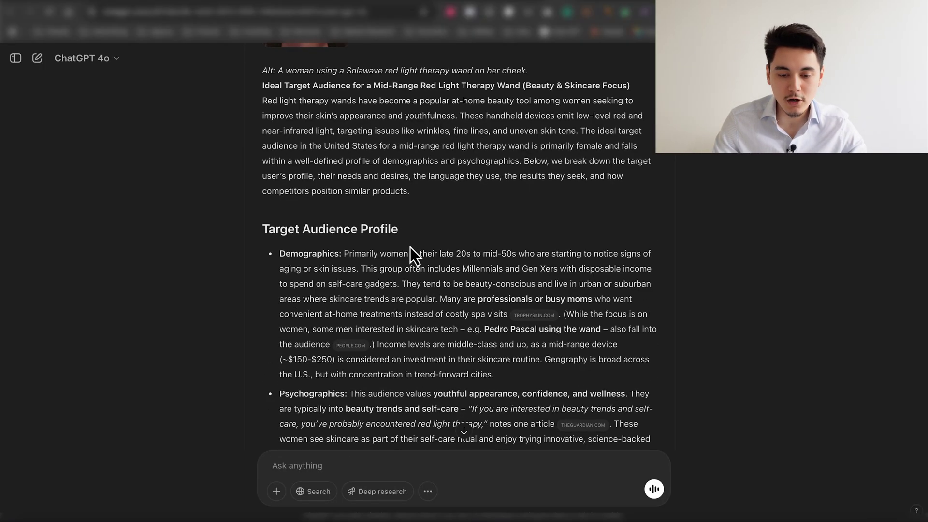
scroll(418, 240, "down", 8)
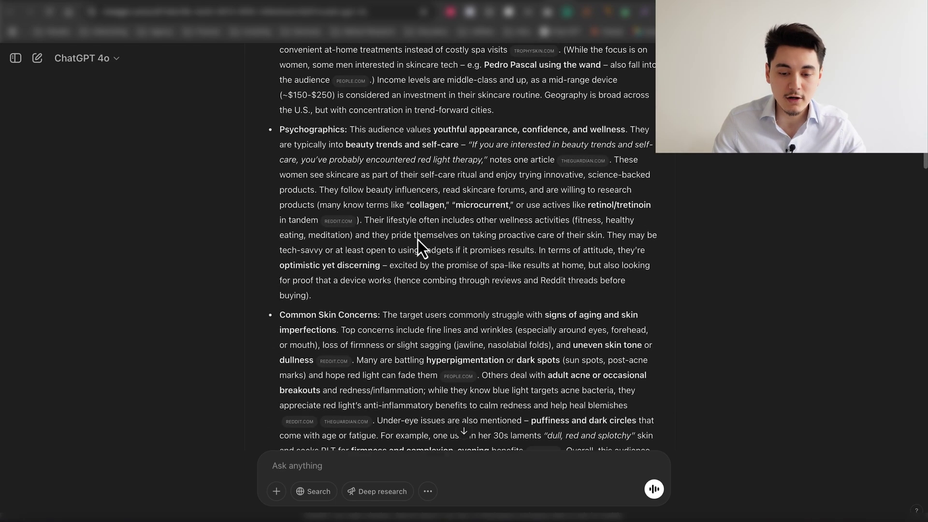
scroll(416, 246, "down", 2)
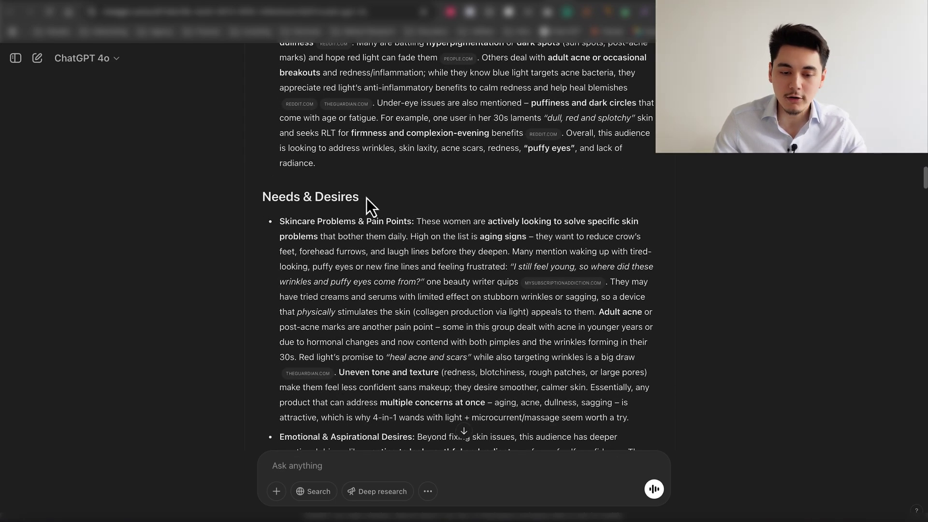
triple_click(369, 205)
scroll(404, 206, "down", 6)
scroll(430, 209, "down", 4)
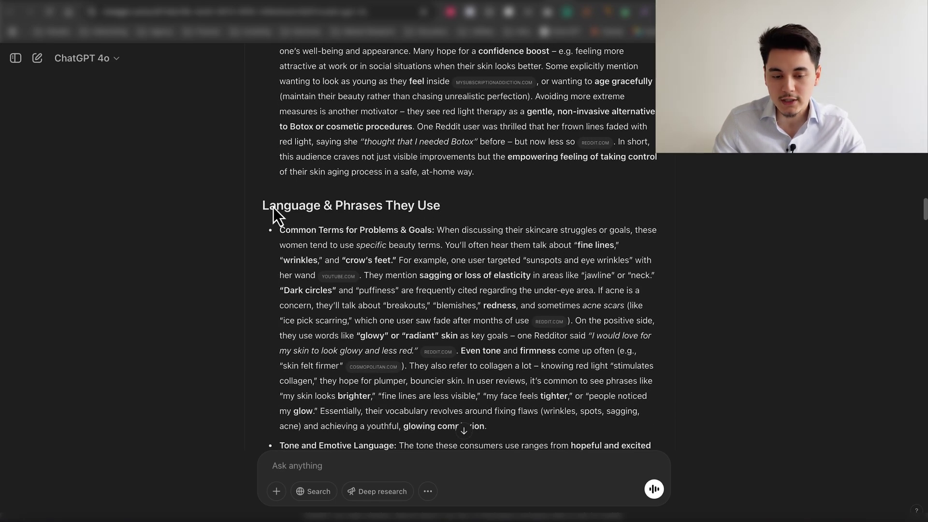
left_click_drag(272, 207, 439, 213)
left_click(440, 213)
Scroll on to the ten headlines and drag-select the research text for copying
scroll(464, 213, "down", 3)
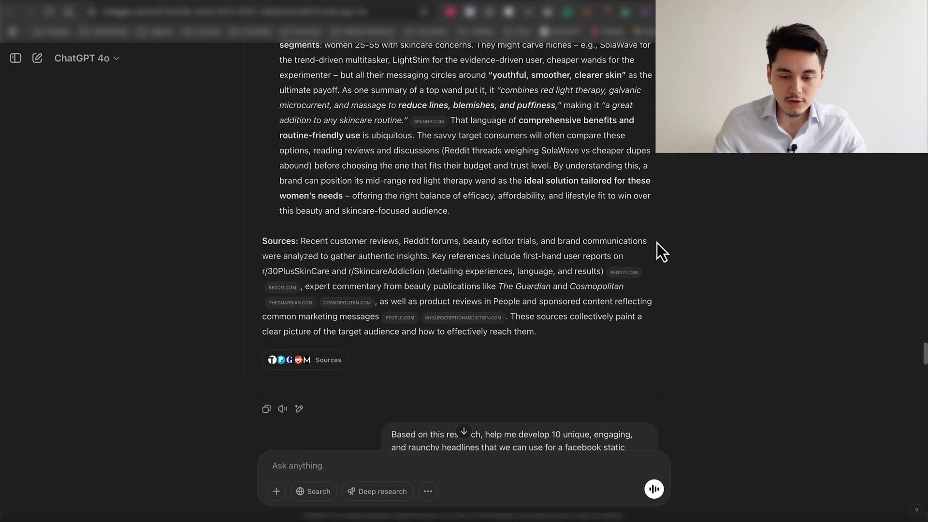
scroll(657, 243, "down", 5)
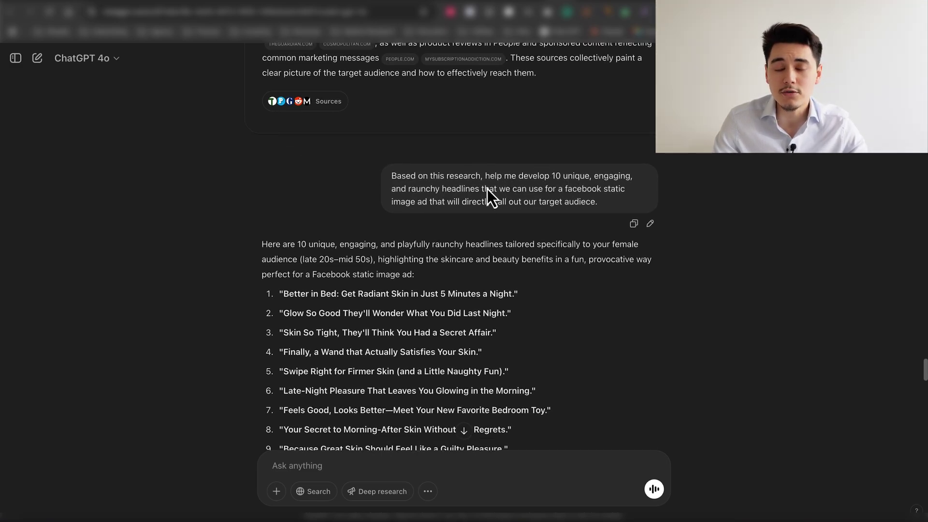
scroll(491, 204, "down", 2)
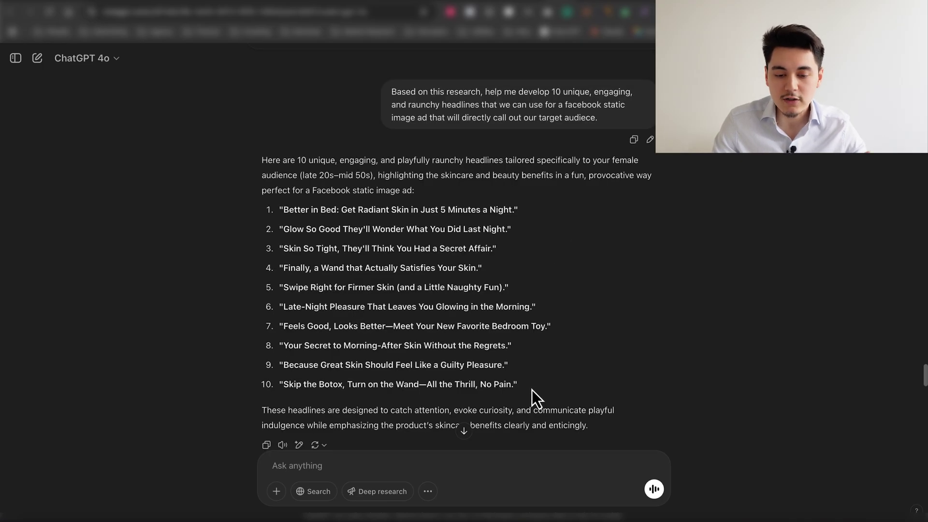
left_click_drag(532, 389, 279, 202)
left_click_drag(370, 227, 261, 143)
scroll(424, 207, "up", 12)
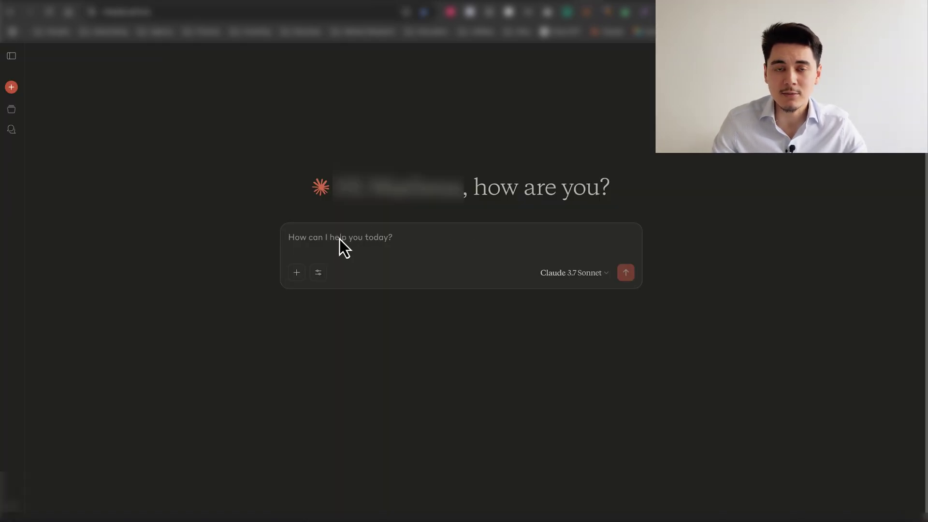
Paste the copied research text into Claude's new message as an attachment
key("ctrl+v")
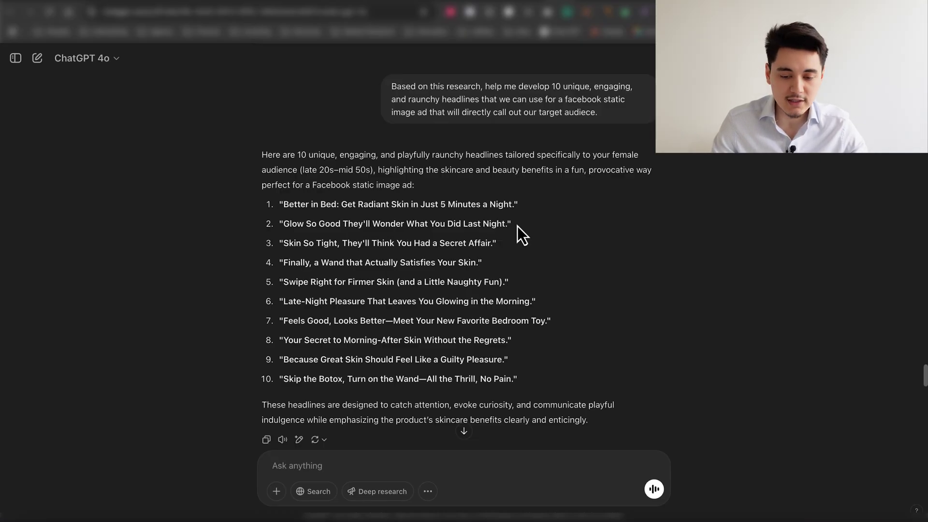
Select the second headline and switch the new chat to GPT-4o
left_click_drag(514, 225, 281, 230)
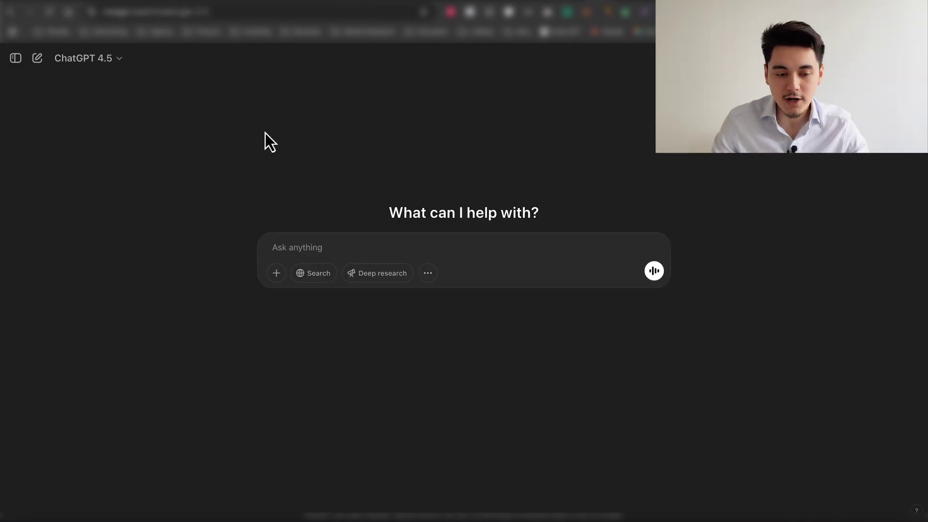
left_click(75, 63)
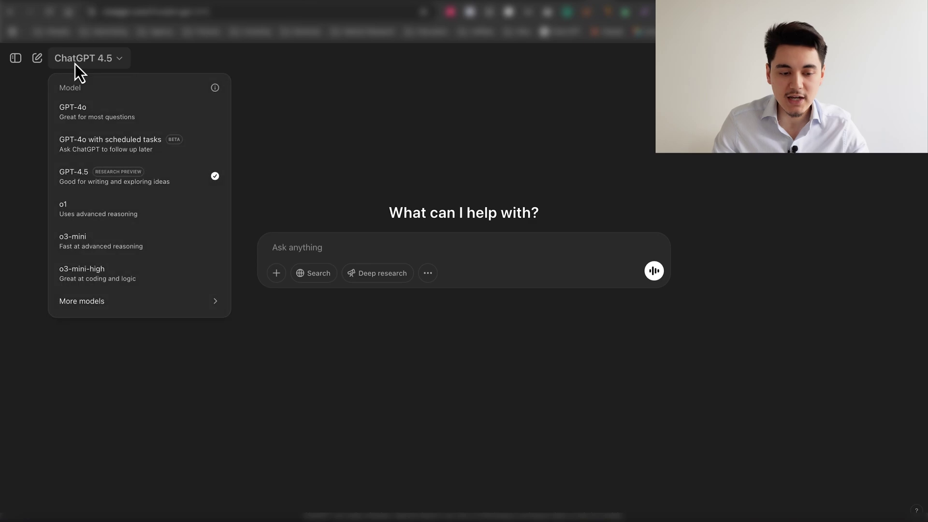
left_click(72, 115)
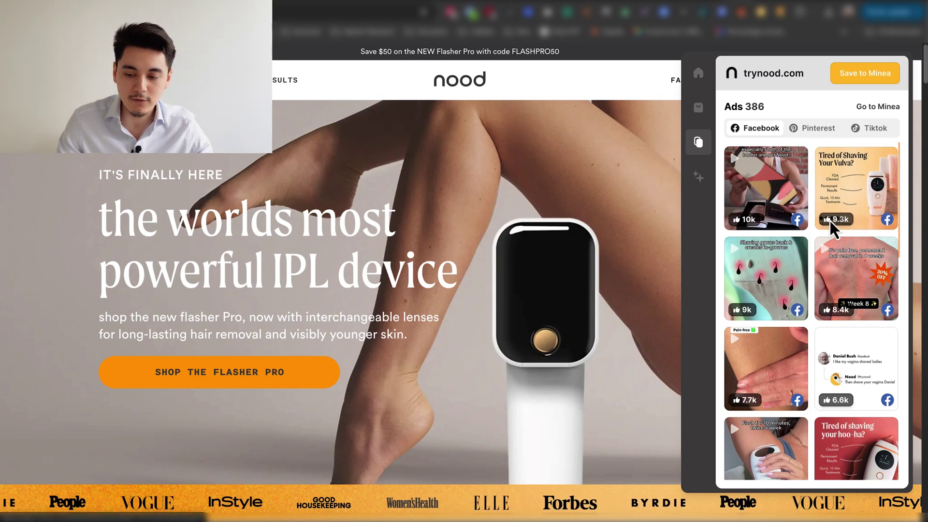
Open Minea's trynood.com 'Tired of shaving your hoo-ha?' ad and download its media
scroll(831, 227, "down", 4)
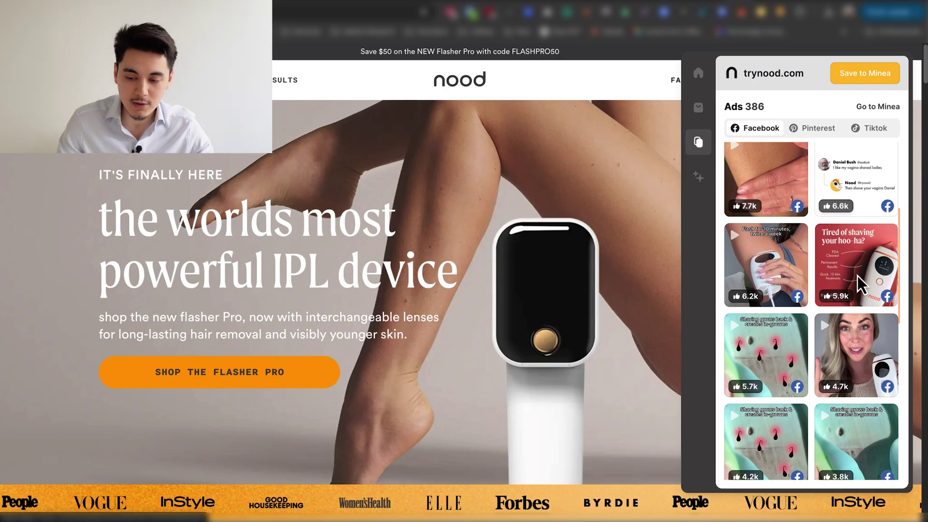
left_click(853, 290)
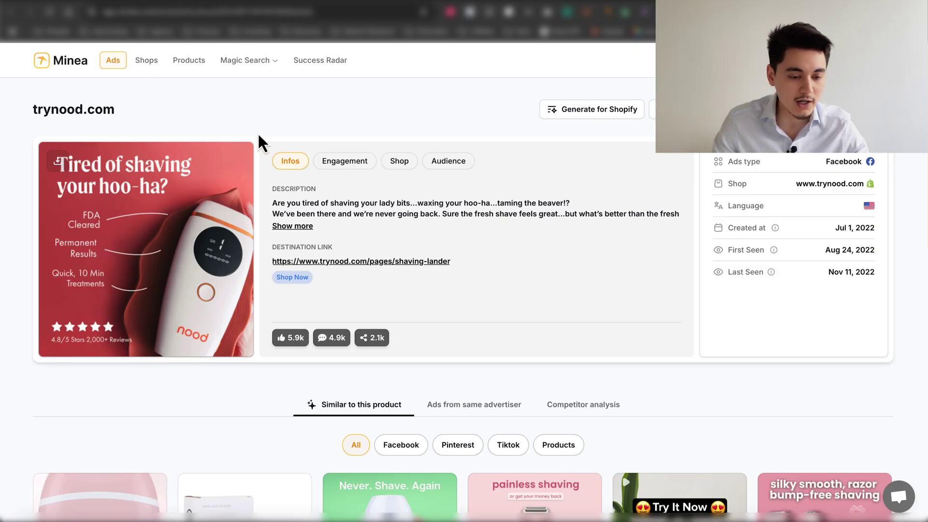
left_click(56, 162)
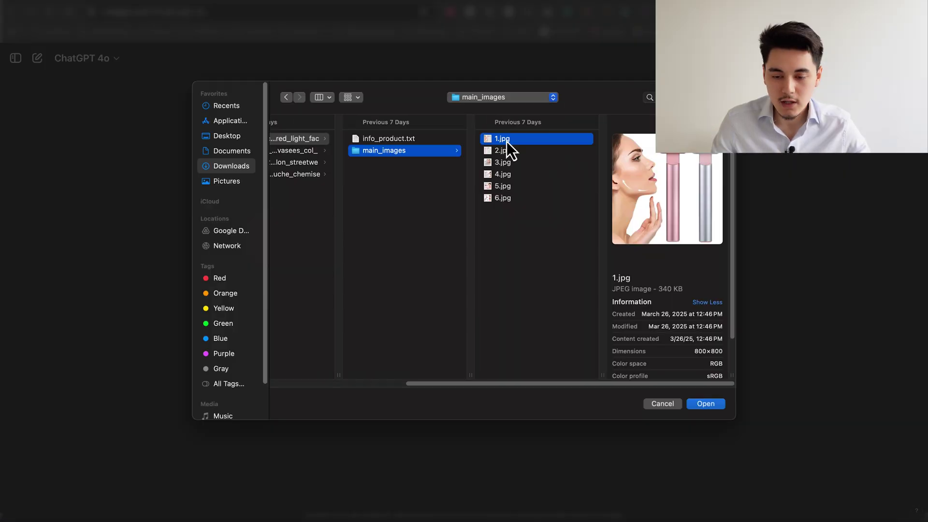
Attach wand image 1.jpg, paste the 'Glow So Good' recreation prompt, and send it
double_click(502, 143)
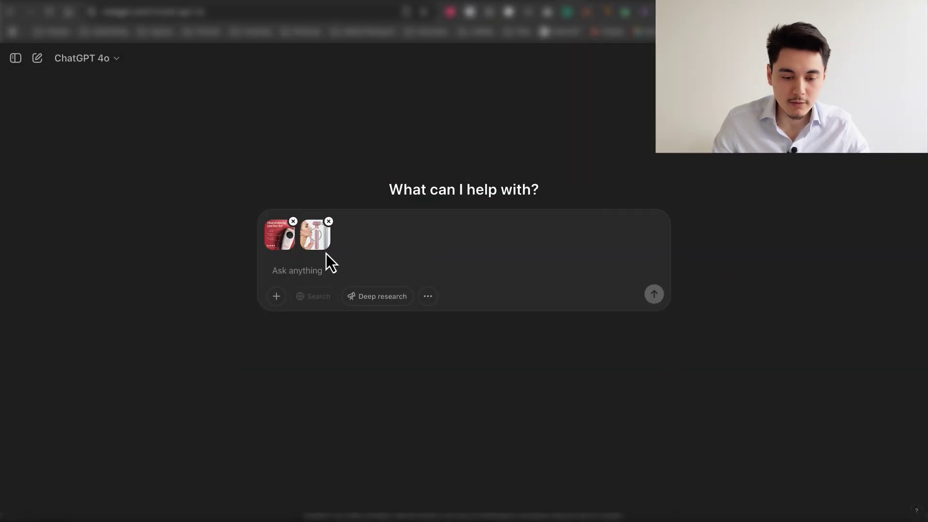
type("Create an image following the exact style of the ad attached (1st image).  Replace the product with the light therapy wand (2nd image attached).  Replace the headline with: \"Glow So Good They'll Wonder What You Did Last Night.\"  Replace all other text with relevant benefits of red light therapy.")
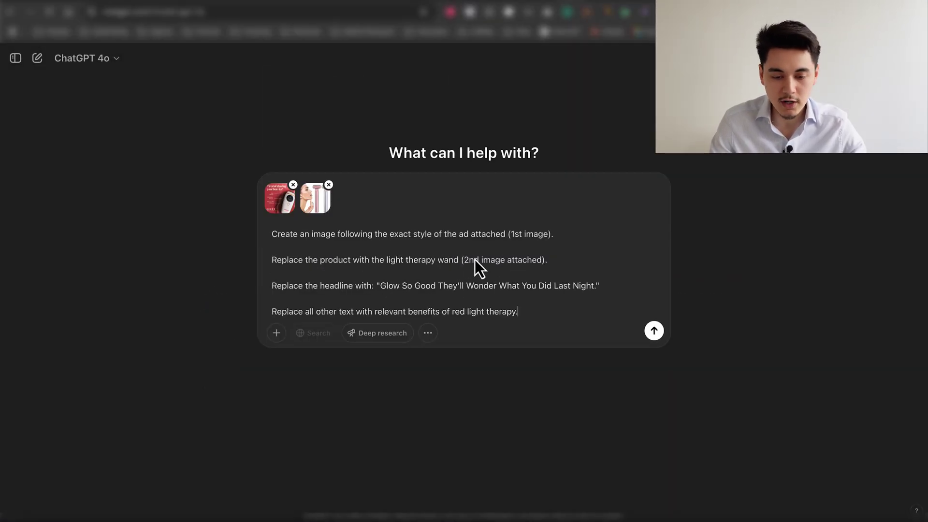
key("Return")
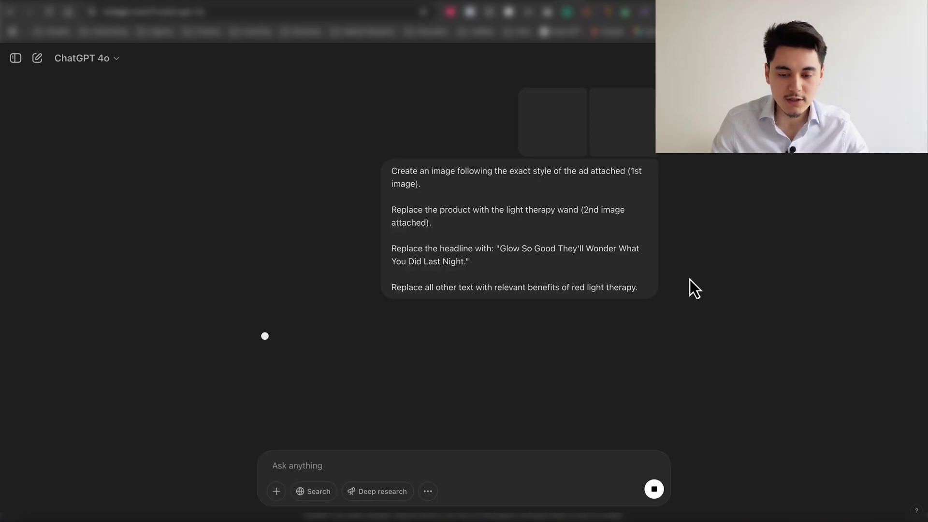